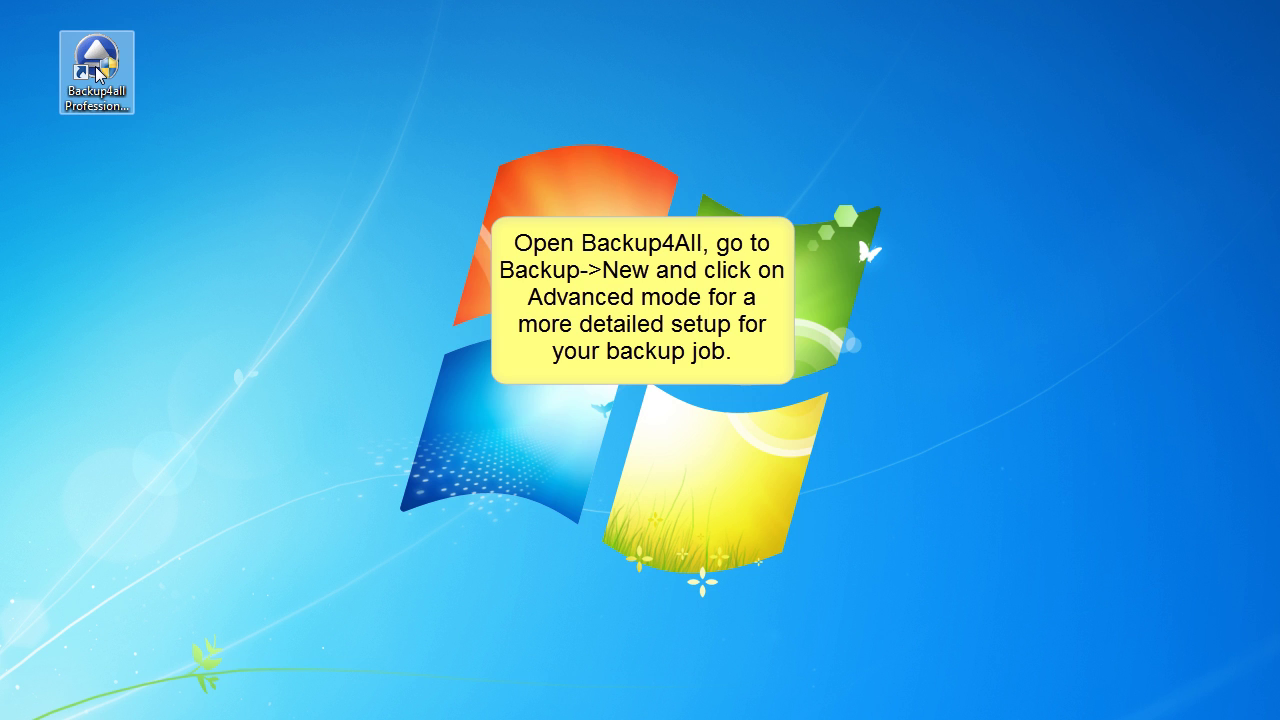
Launch Backup4all Professional and start creating a new backup job
left_click(97, 69)
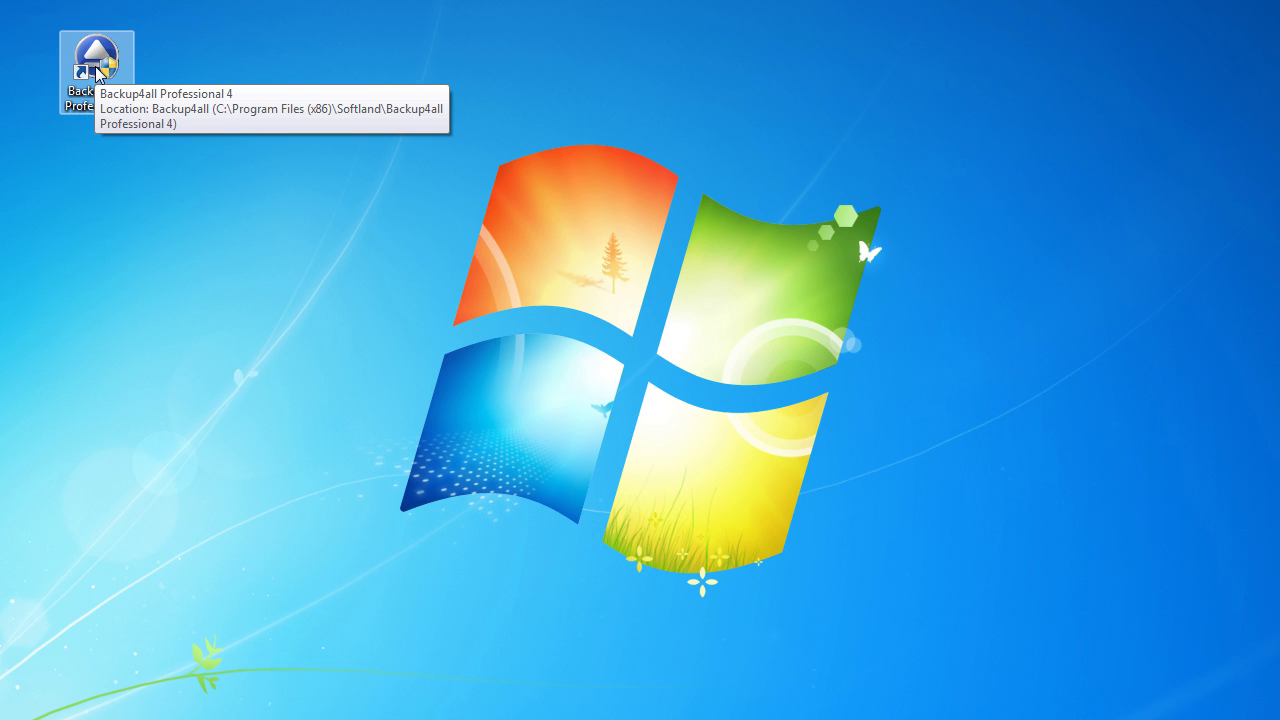
double_click(97, 72)
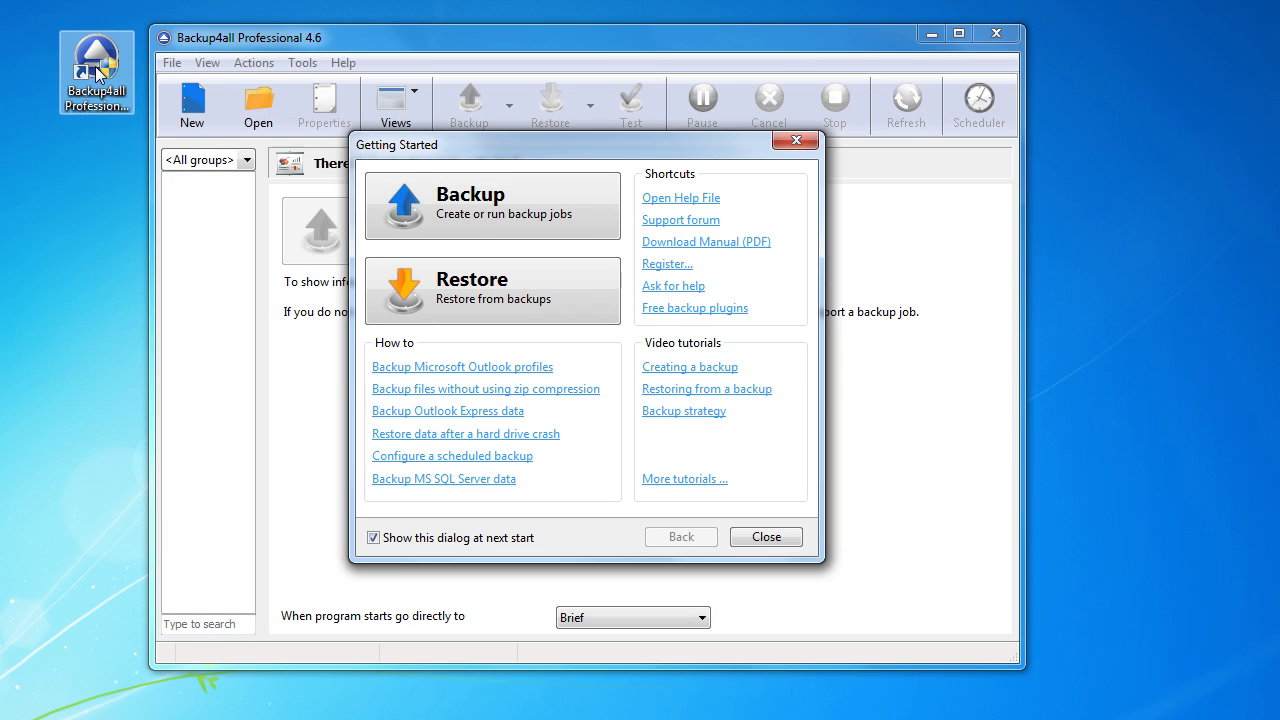
left_click(494, 212)
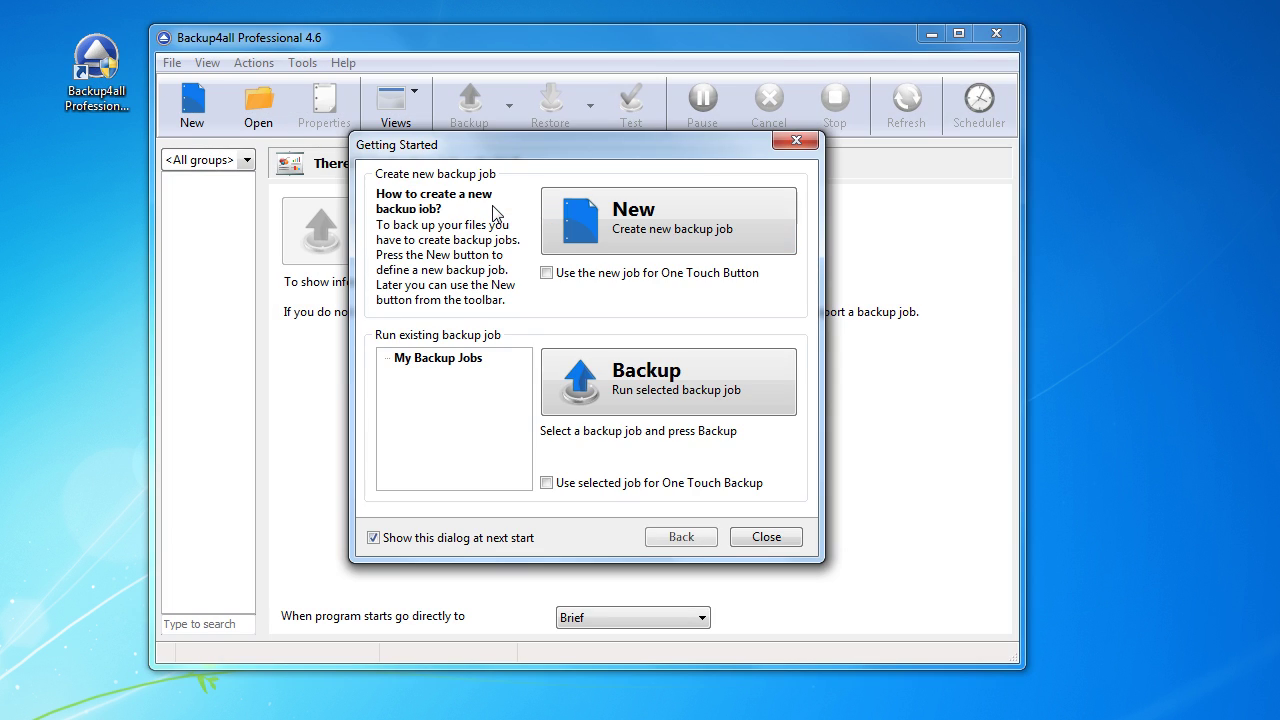
left_click(676, 222)
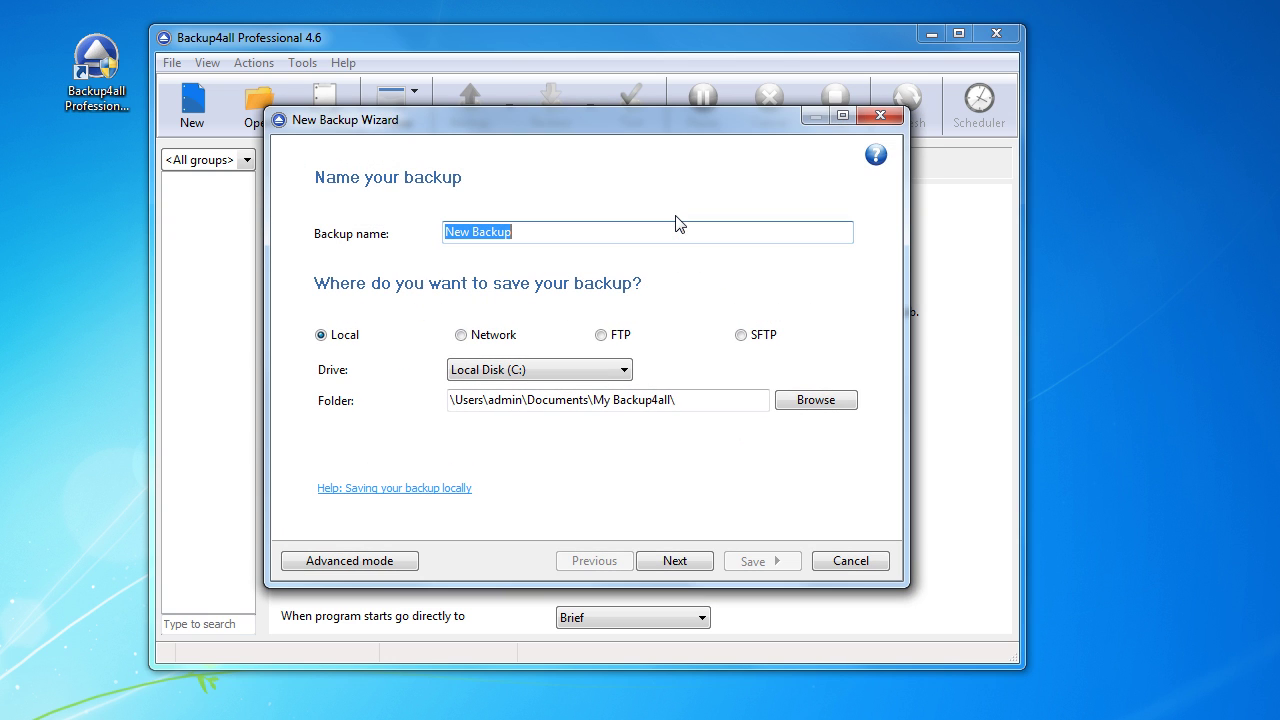
Switch the new backup job to advanced mode and name it Test Backup
left_click(347, 561)
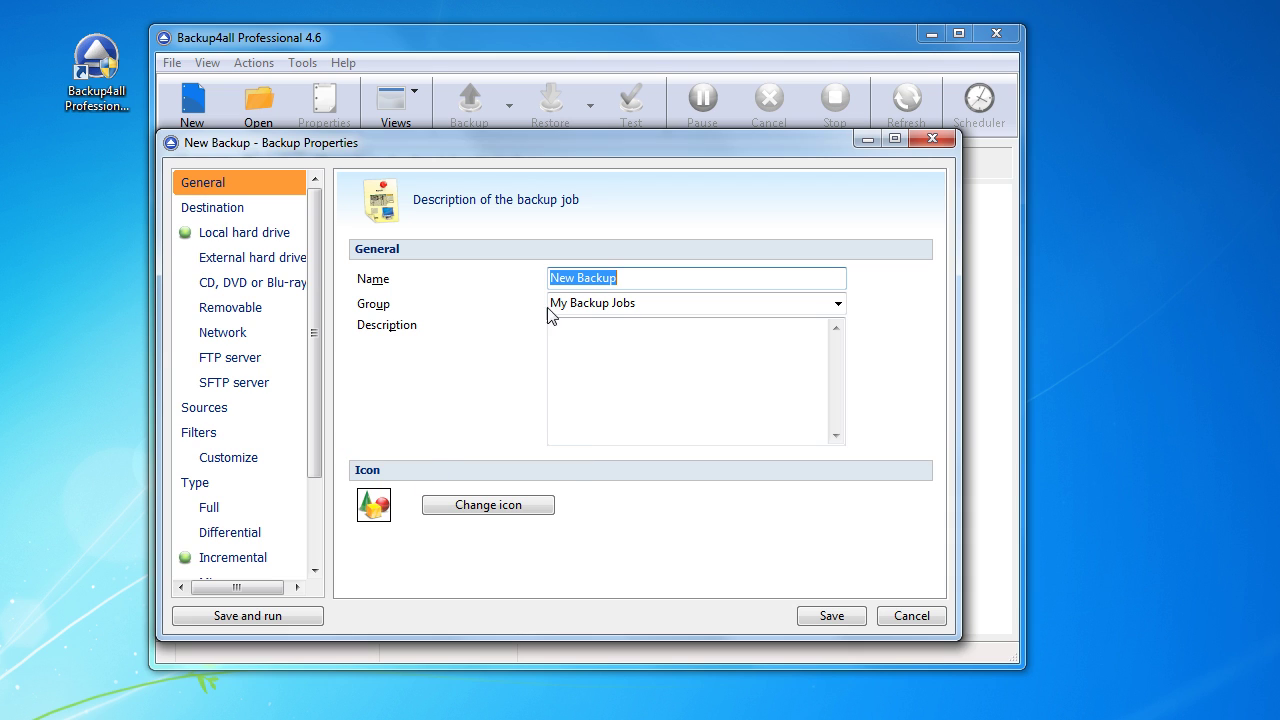
type("Test ")
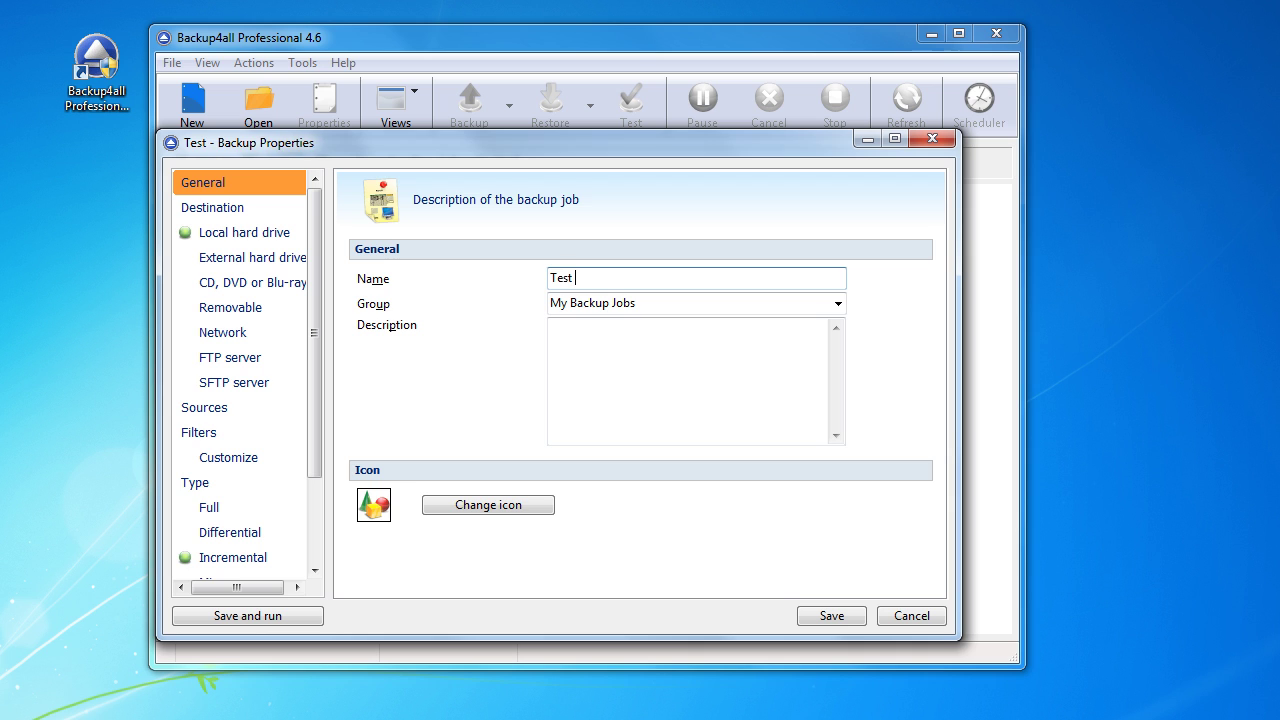
type("Backup")
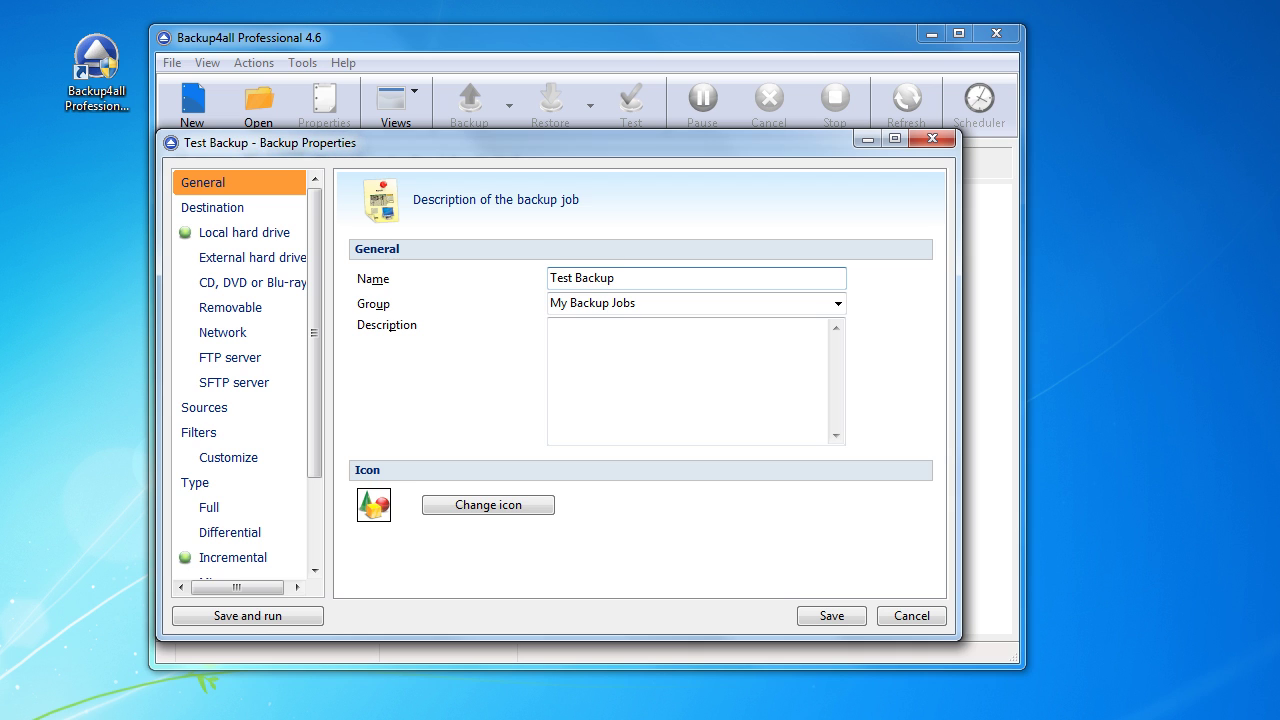
Set the backup destination to the Backup folder on the local hard drive Local Disk (D:)
left_click(259, 204)
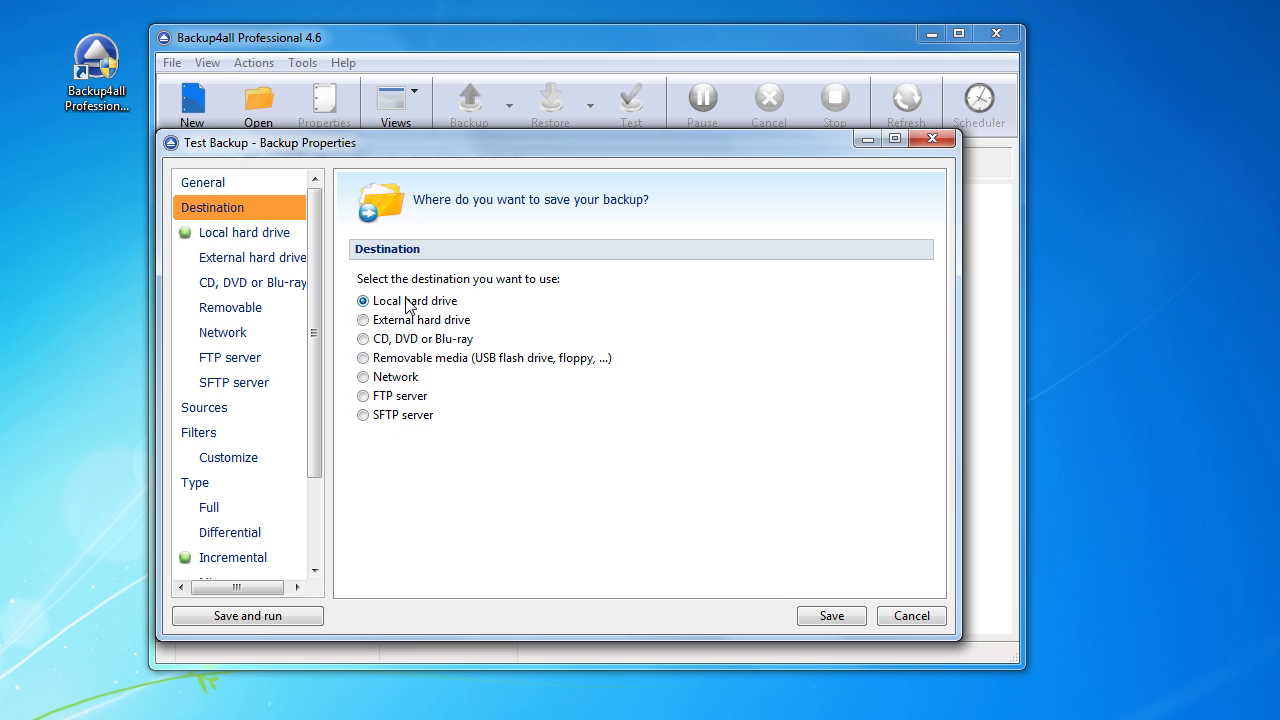
left_click(266, 236)
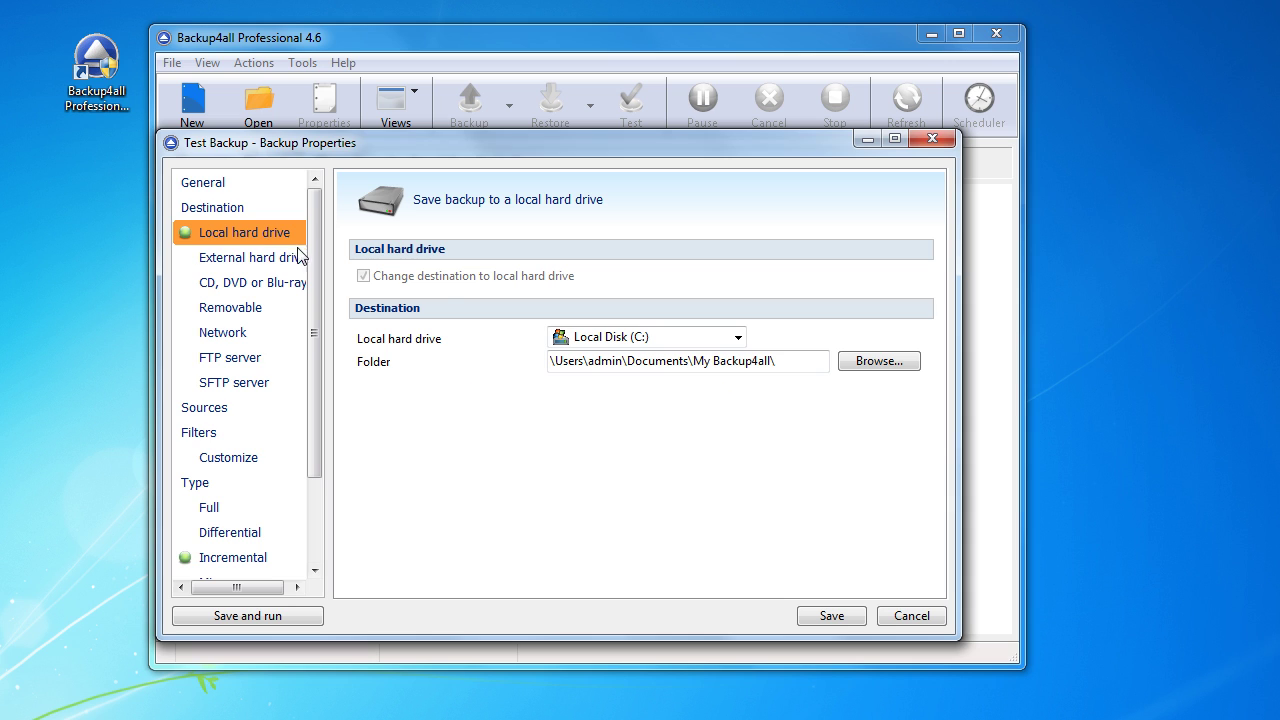
left_click(674, 337)
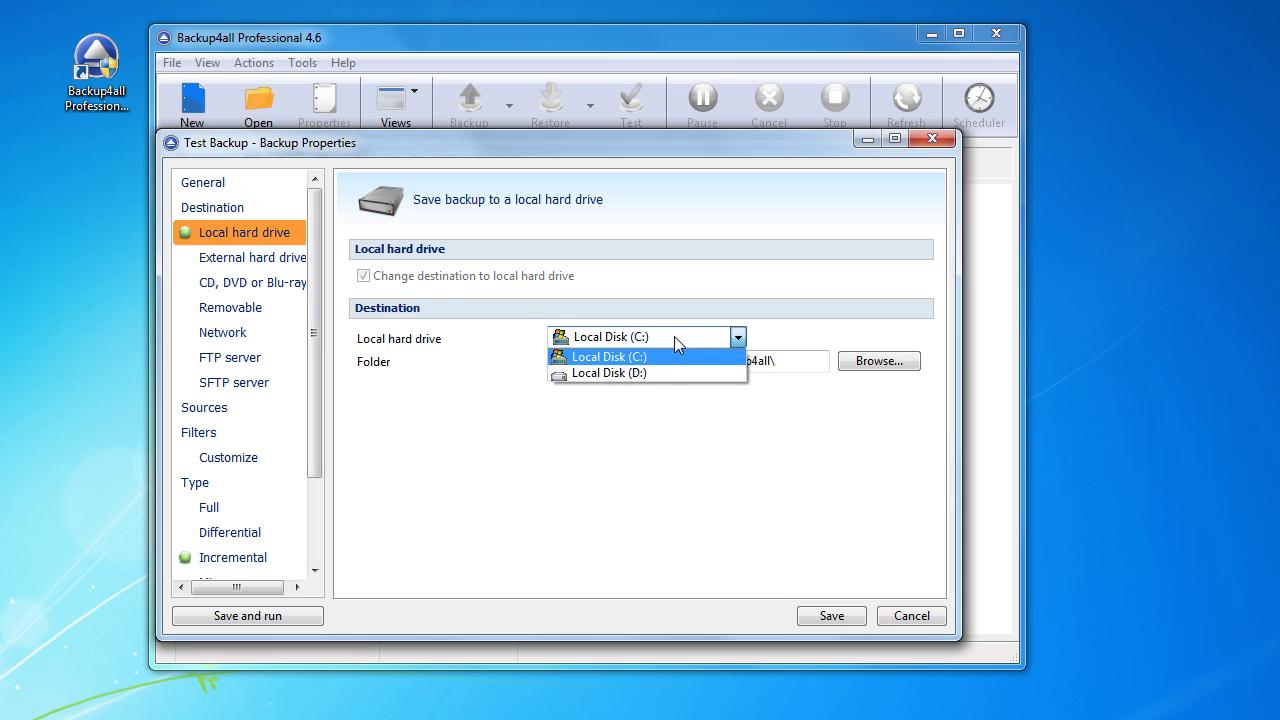
left_click(670, 373)
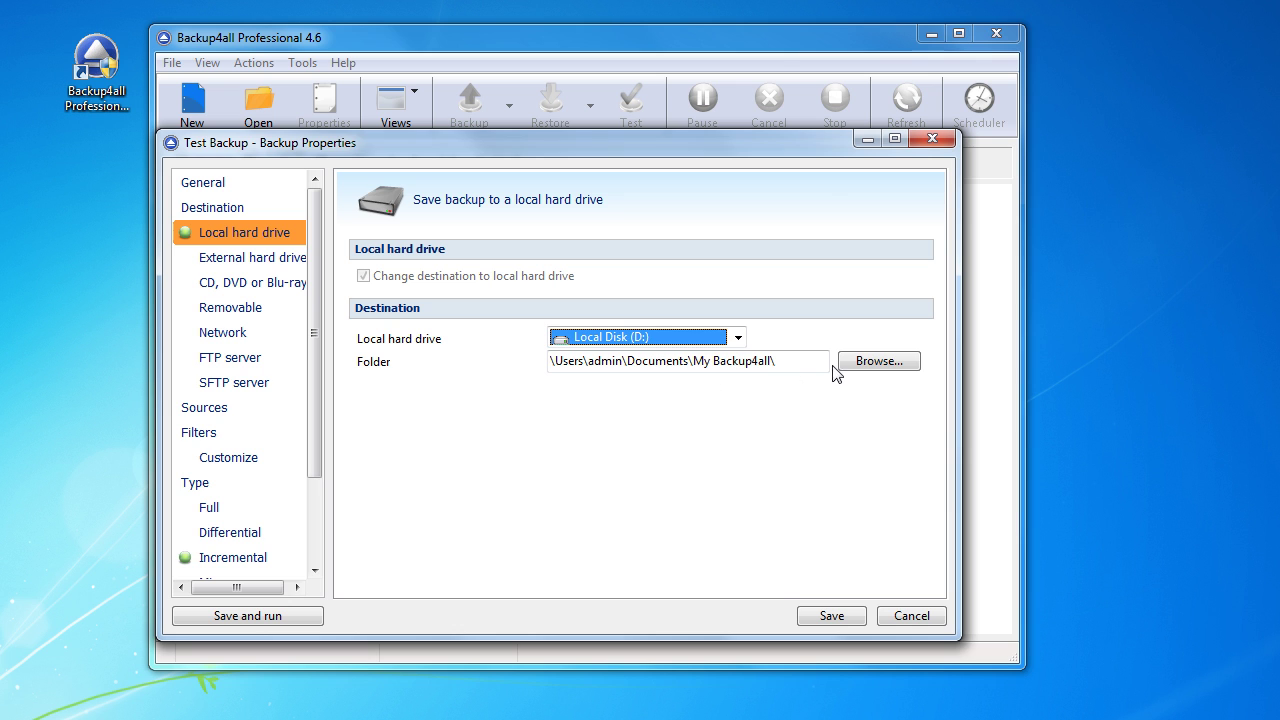
left_click(871, 361)
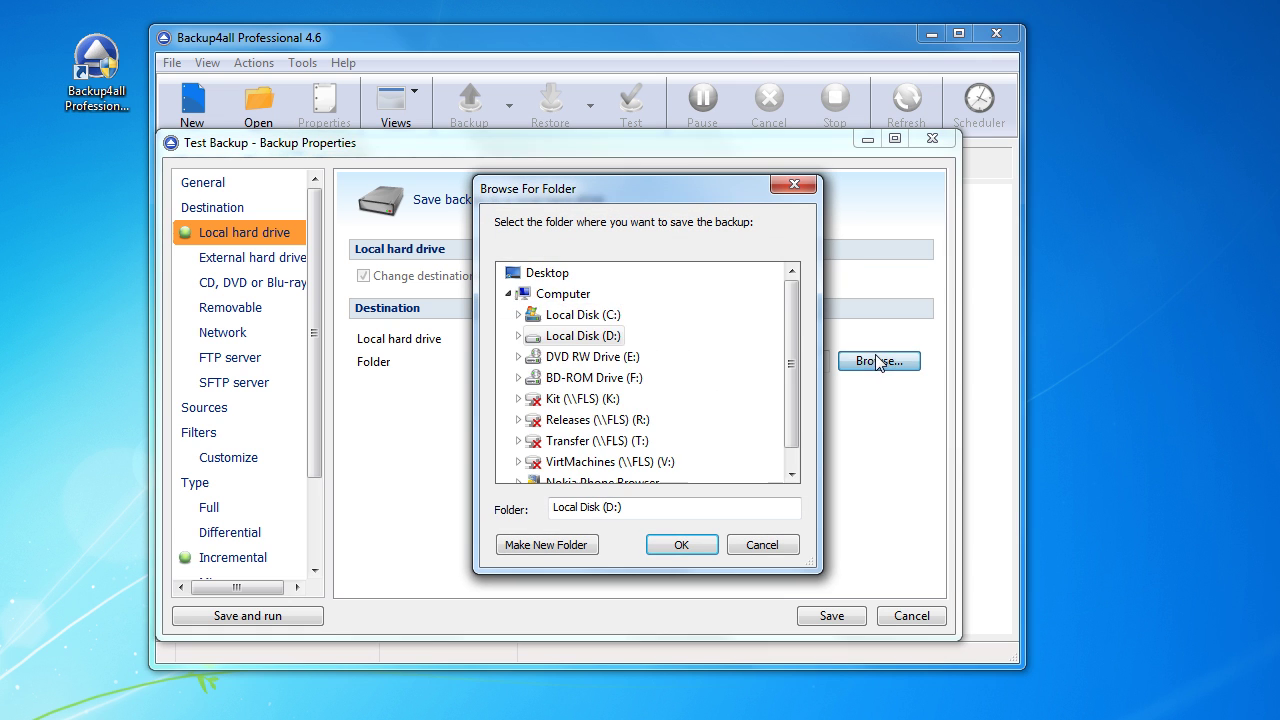
left_click(586, 399)
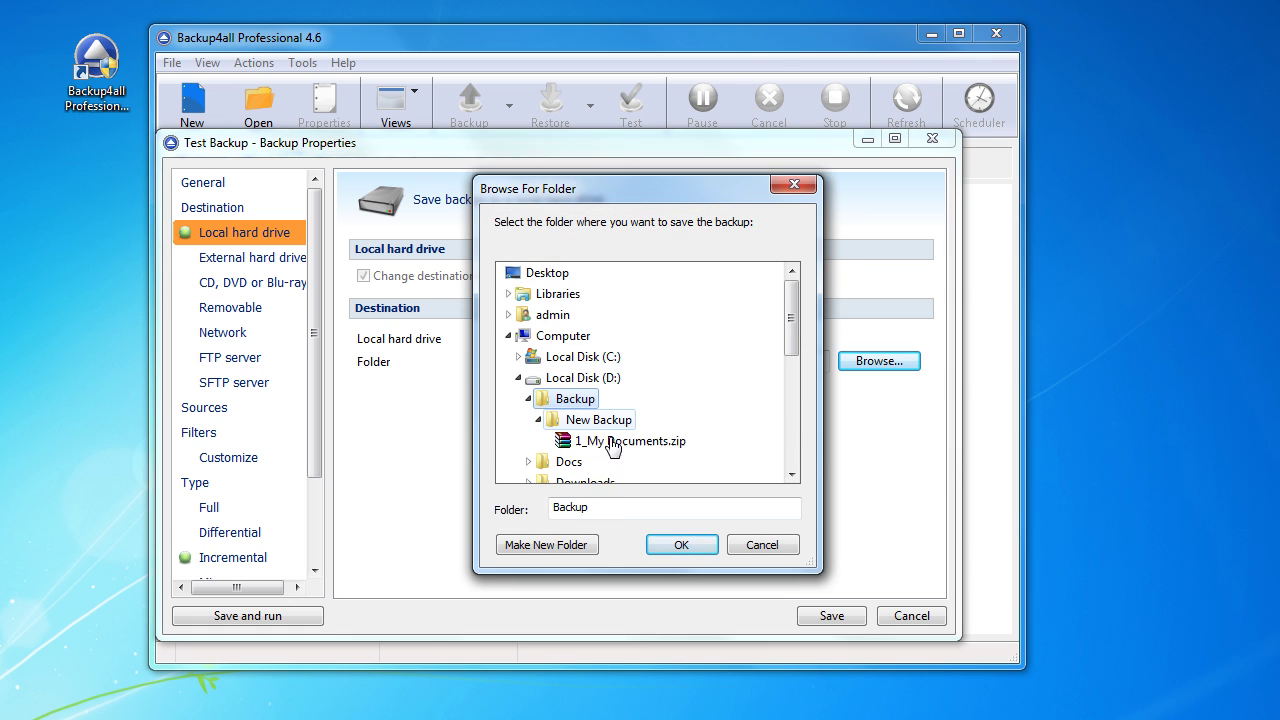
left_click(684, 549)
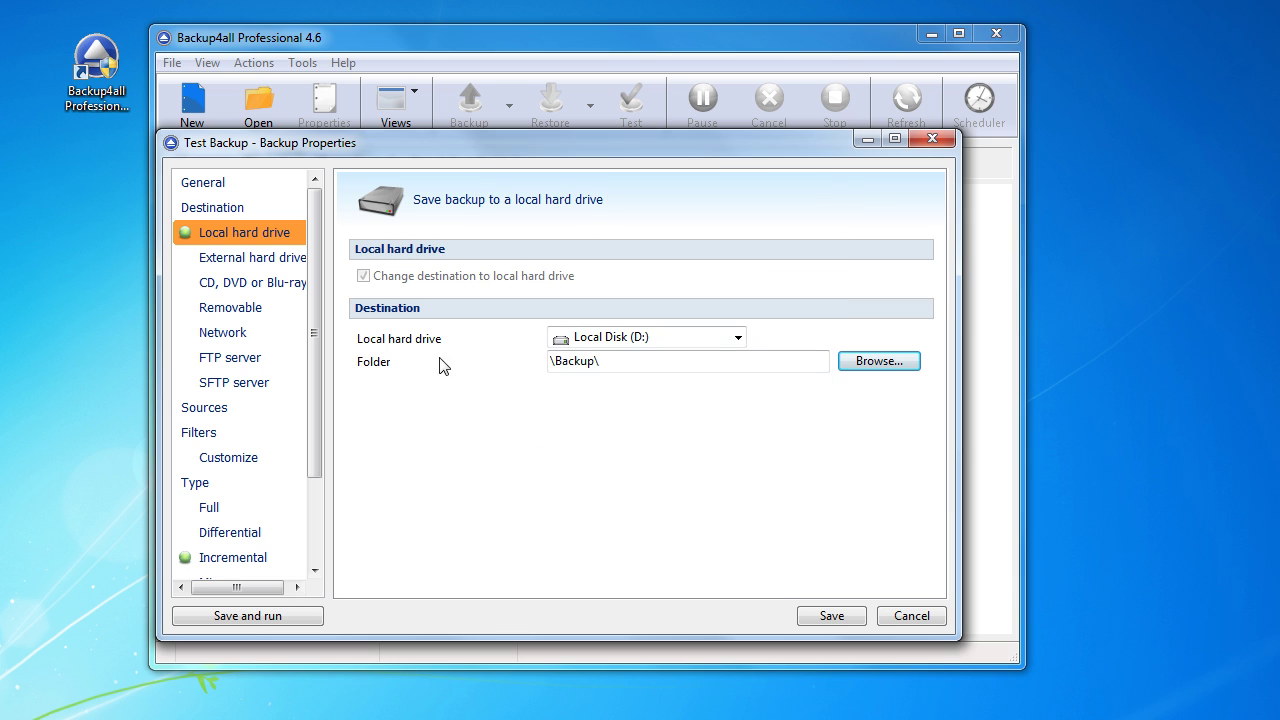
Add the Files folder on Local Disk (D:) to the sources of the backup
left_click(212, 408)
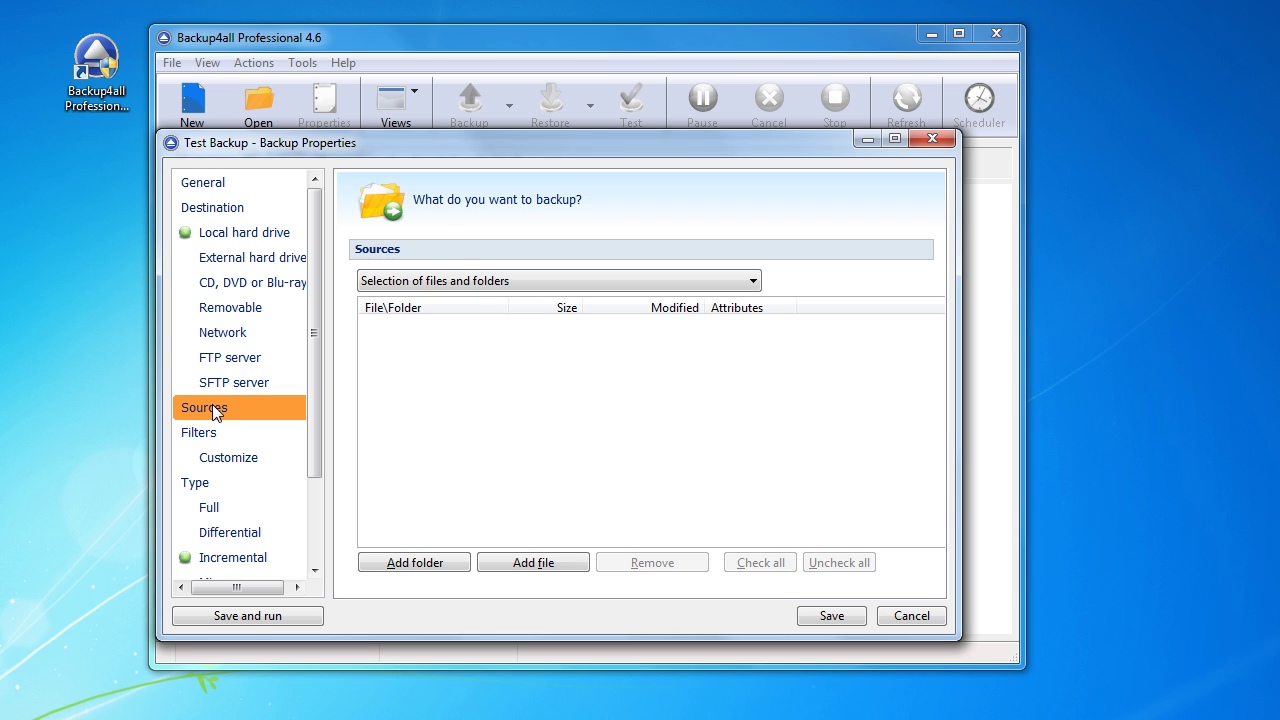
left_click(424, 563)
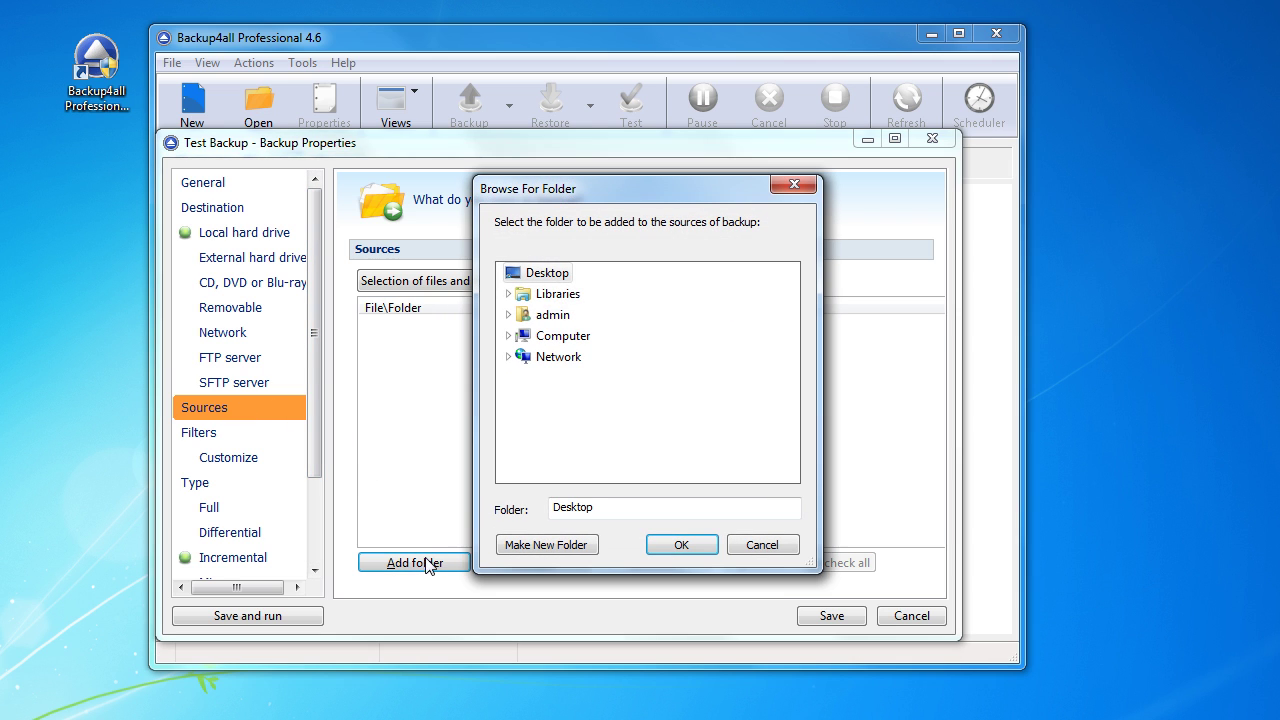
left_click(552, 337)
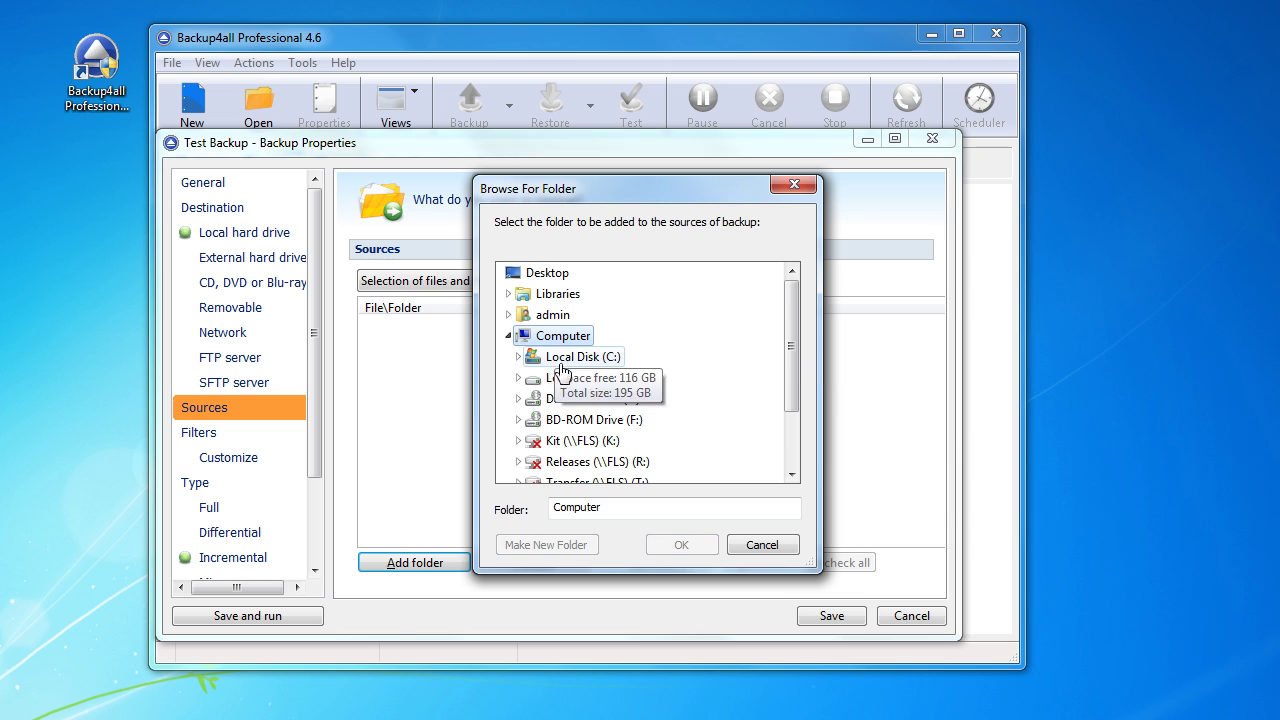
left_click(562, 377)
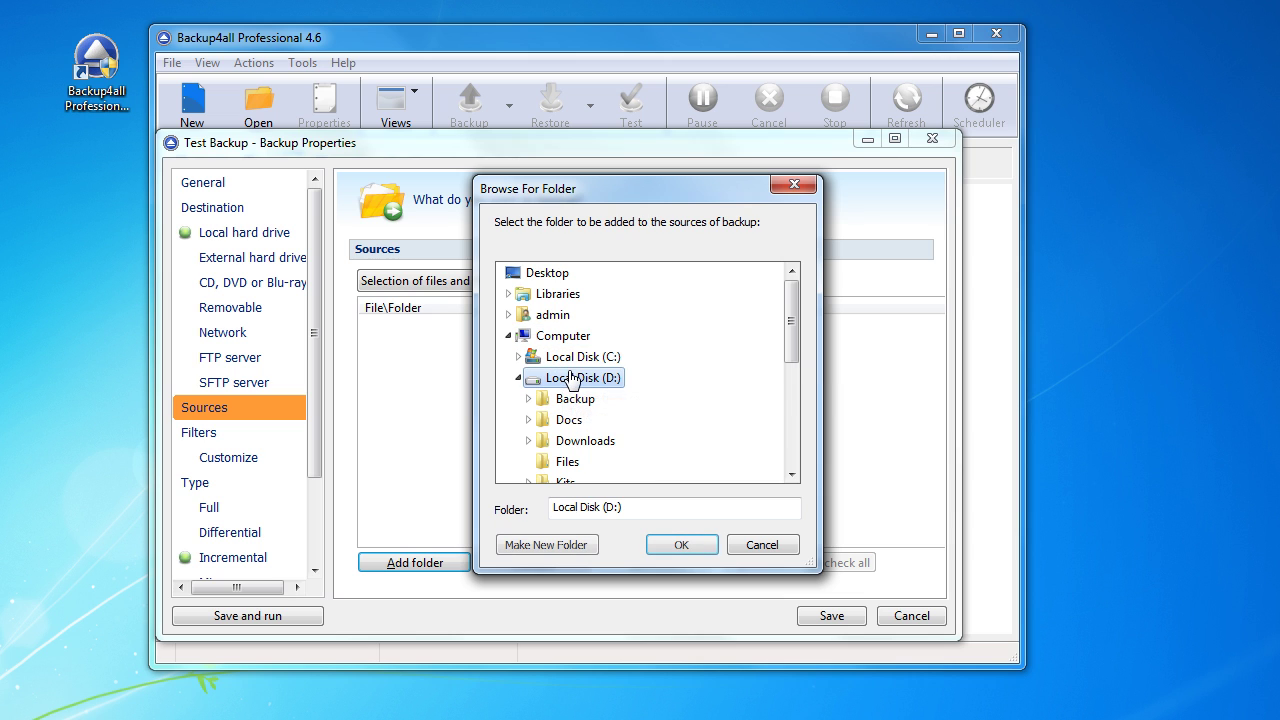
left_click(565, 463)
left_click(682, 543)
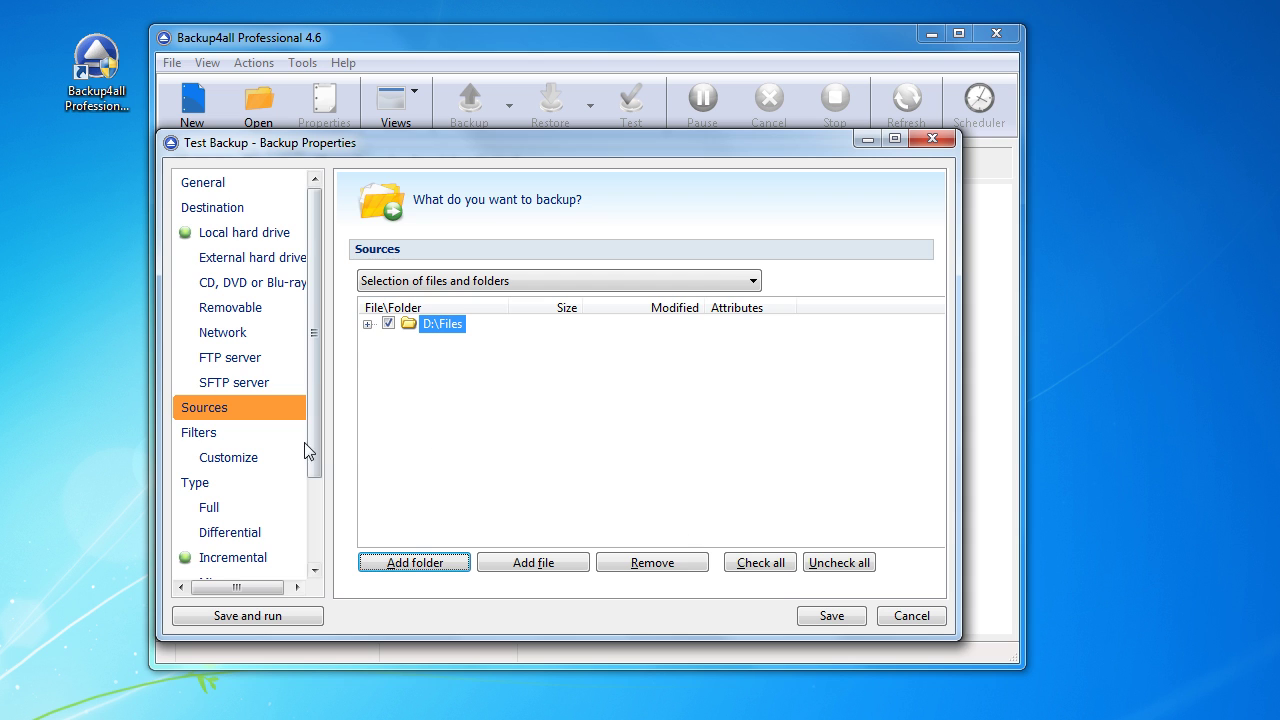
Examine the backup job's file filters, the properties available for a new filter, and the per-folder filter customization
left_click(249, 432)
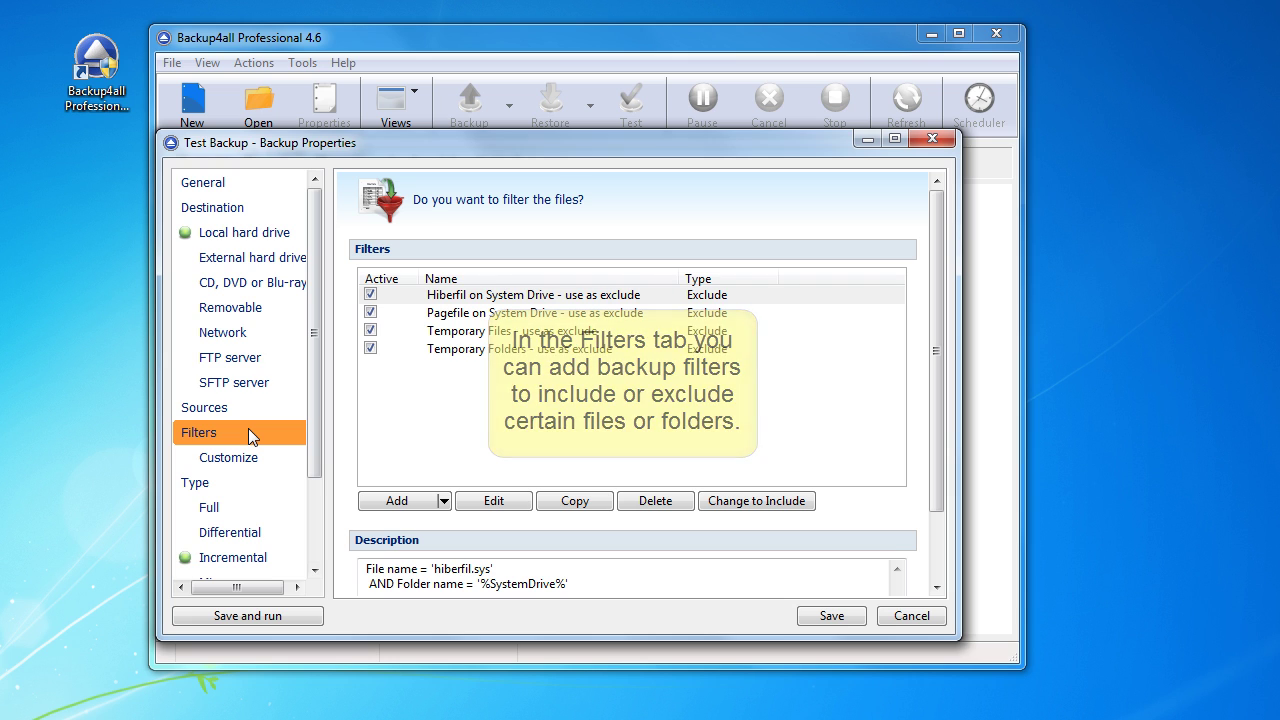
left_click(443, 500)
left_click(427, 526)
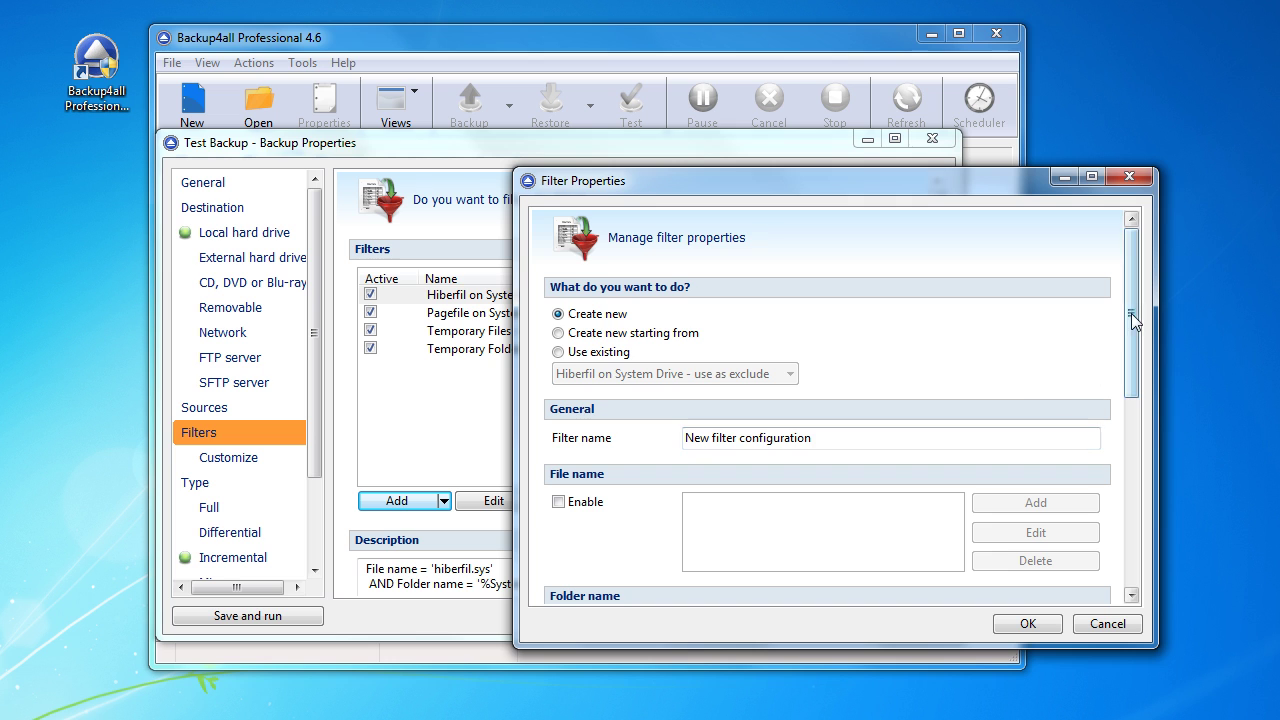
mouse_move(1132, 298)
left_mouse_down()
mouse_move(1127, 493)
mouse_move(1127, 284)
left_mouse_up()
left_click(1100, 621)
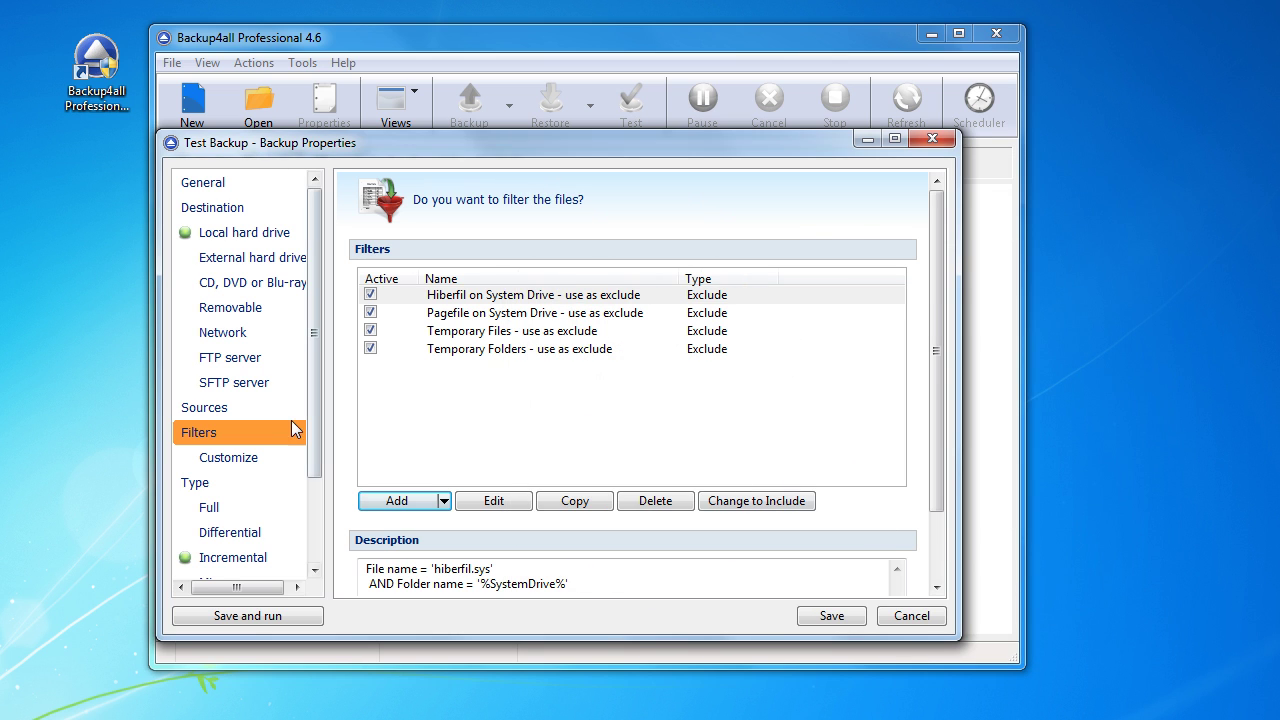
left_click(219, 460)
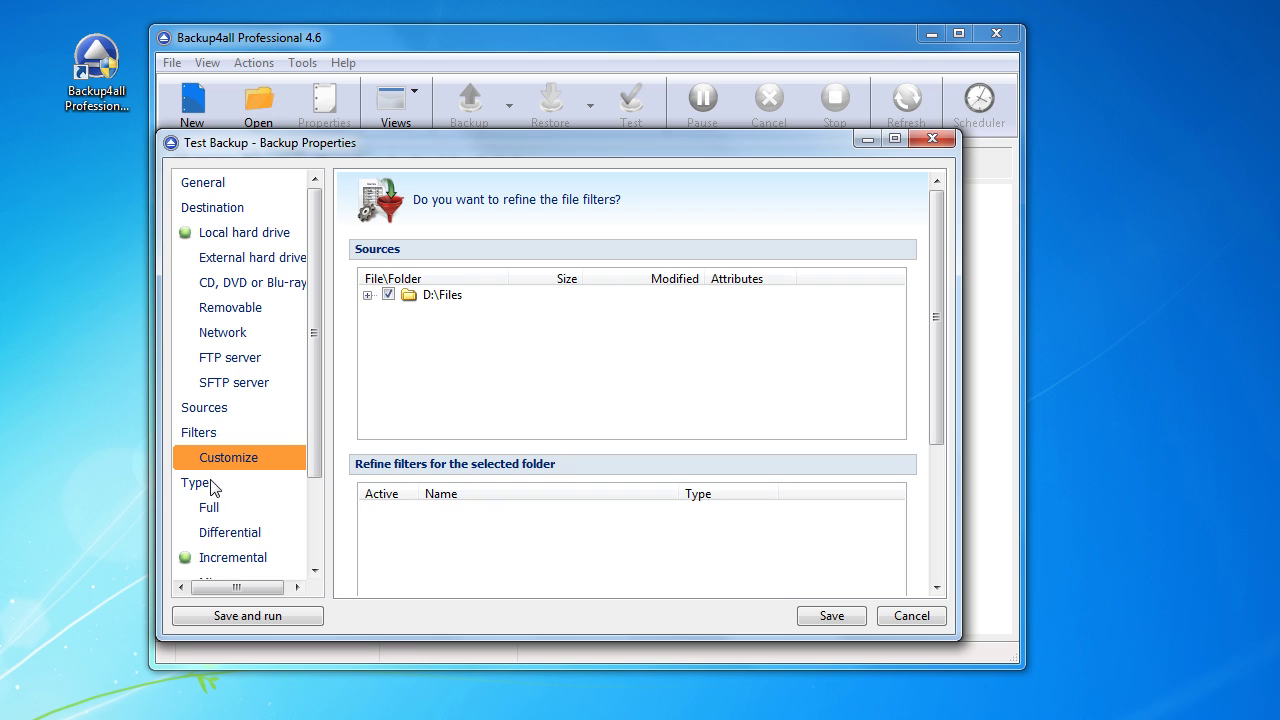
Review the backup type options, the incremental backup settings, and the compression and encryption settings
left_click(208, 482)
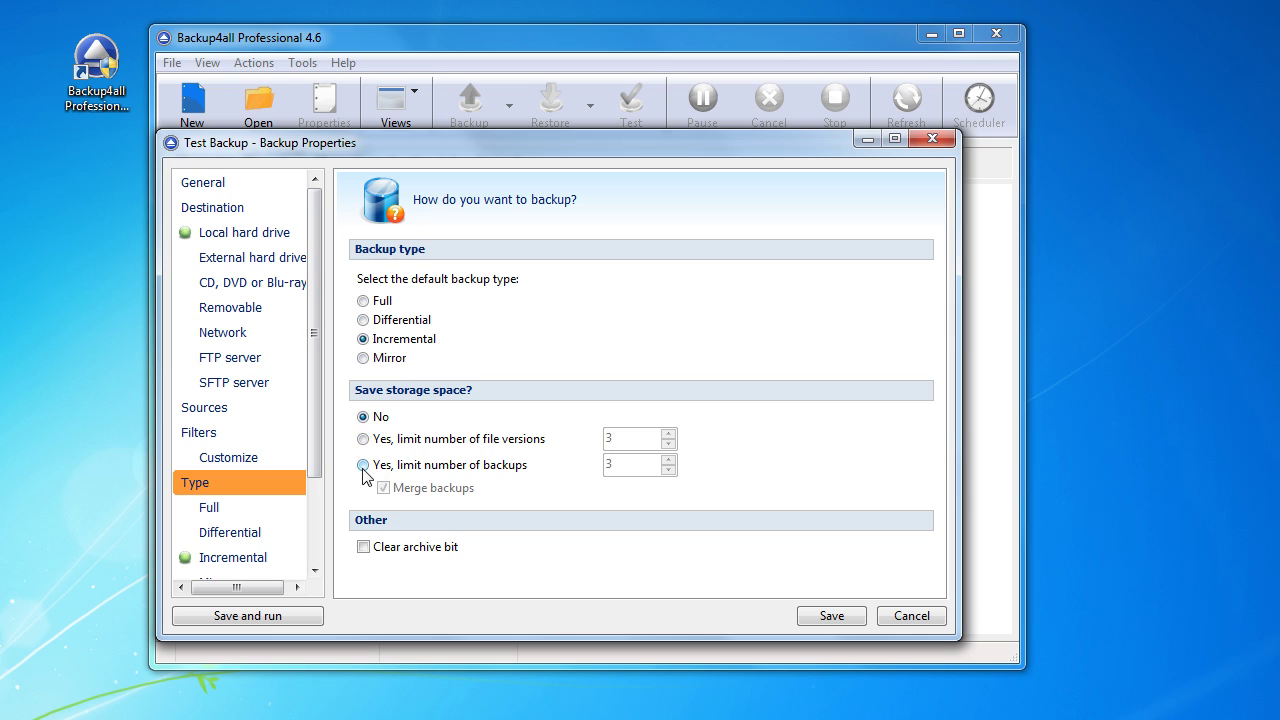
left_click(233, 558)
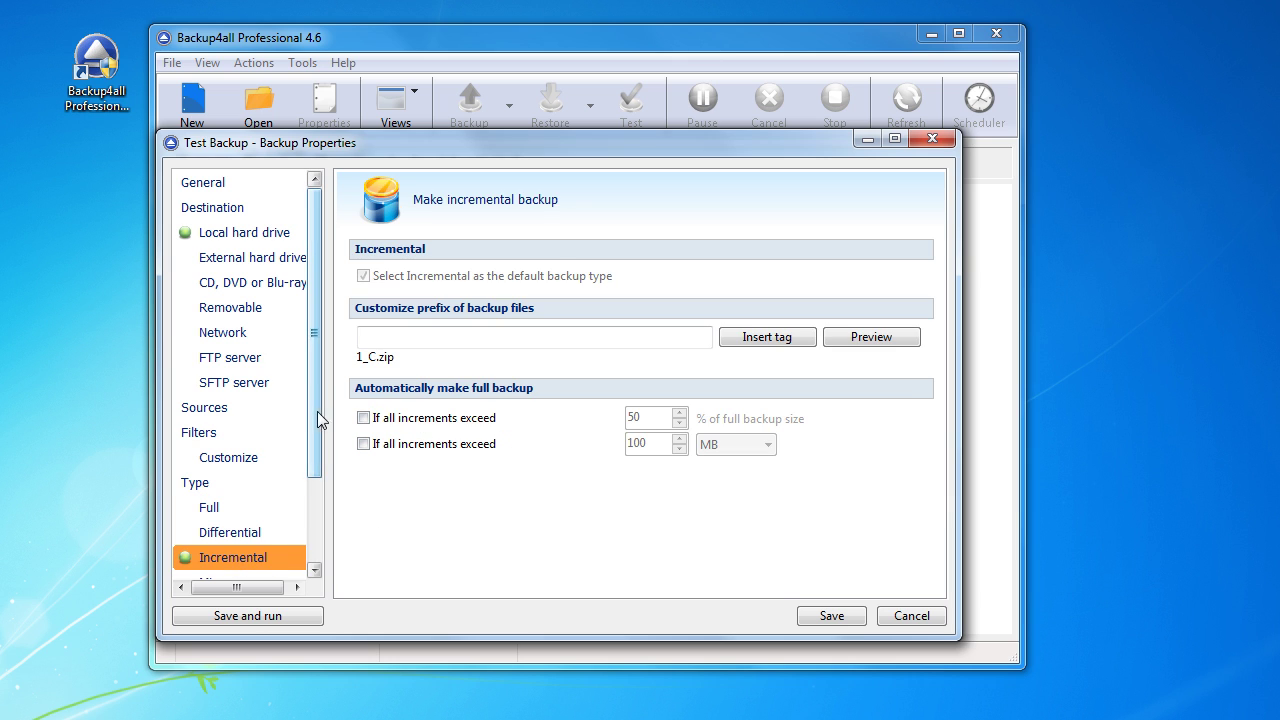
left_click_drag(317, 411, 311, 511)
left_click(233, 492)
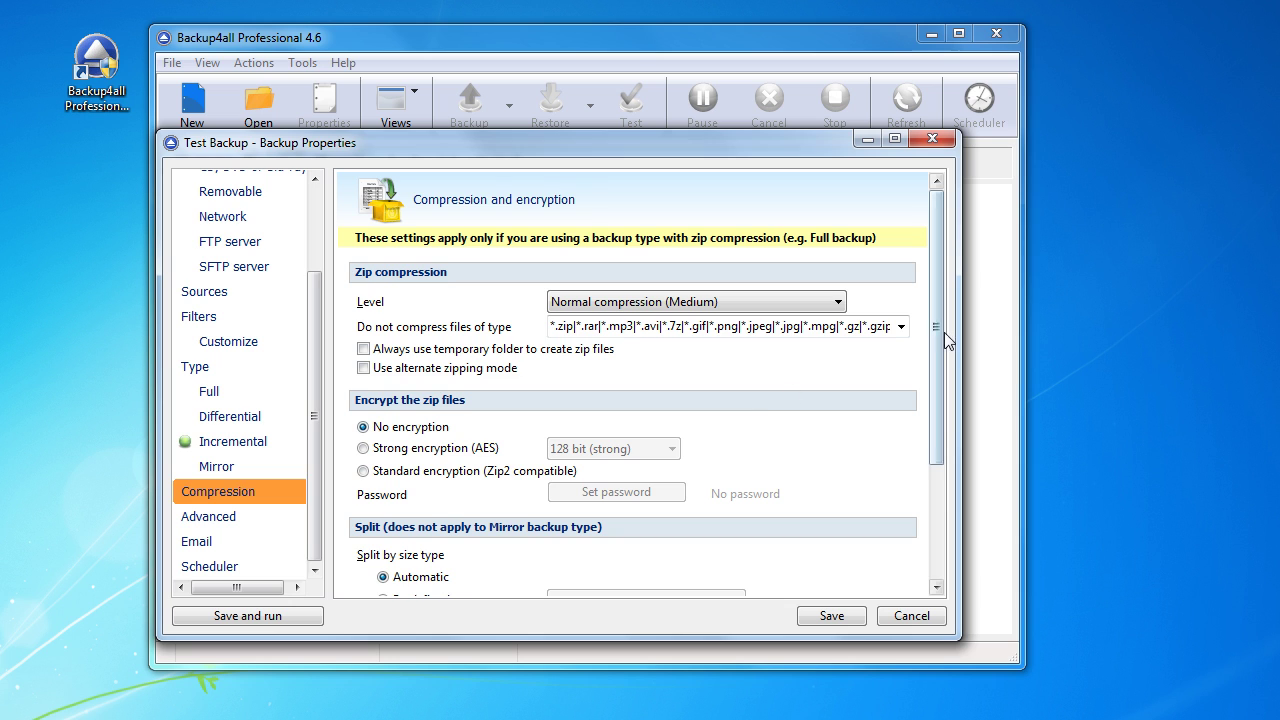
mouse_move(935, 317)
left_mouse_down()
mouse_move(928, 448)
mouse_move(938, 294)
left_mouse_up()
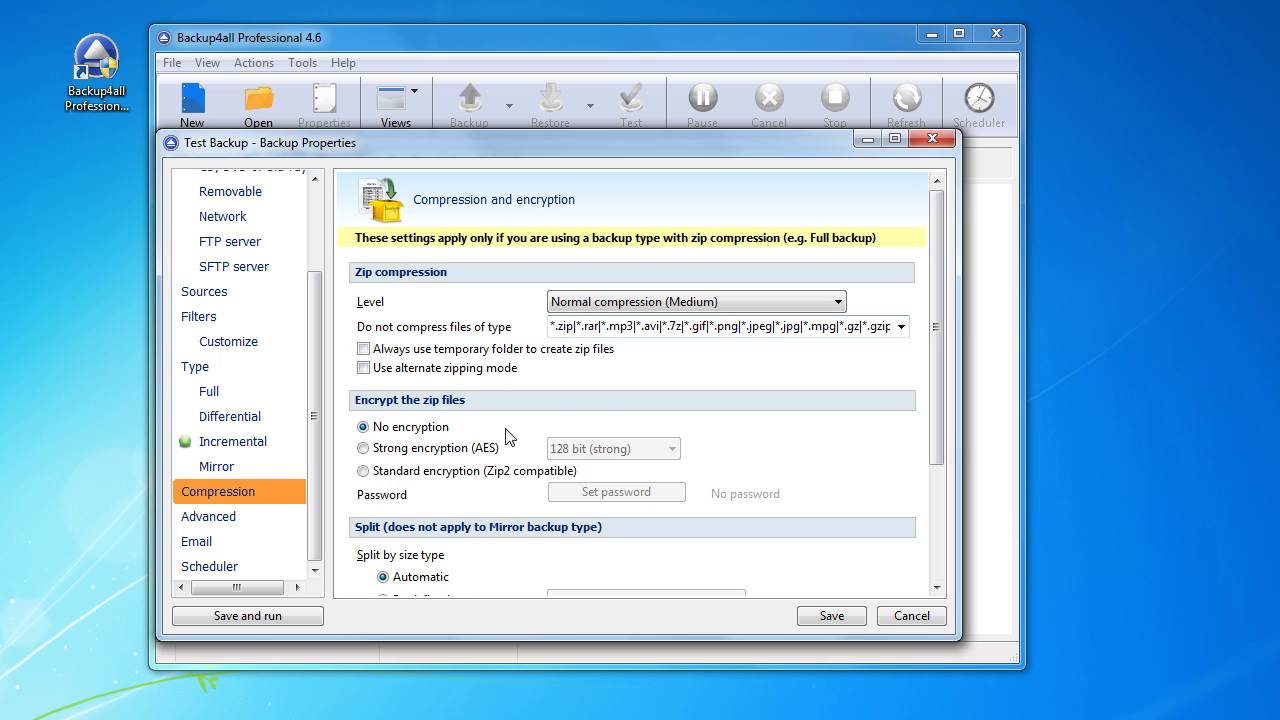
Review the advanced backup options and the email notification settings of the backup job
left_click(222, 517)
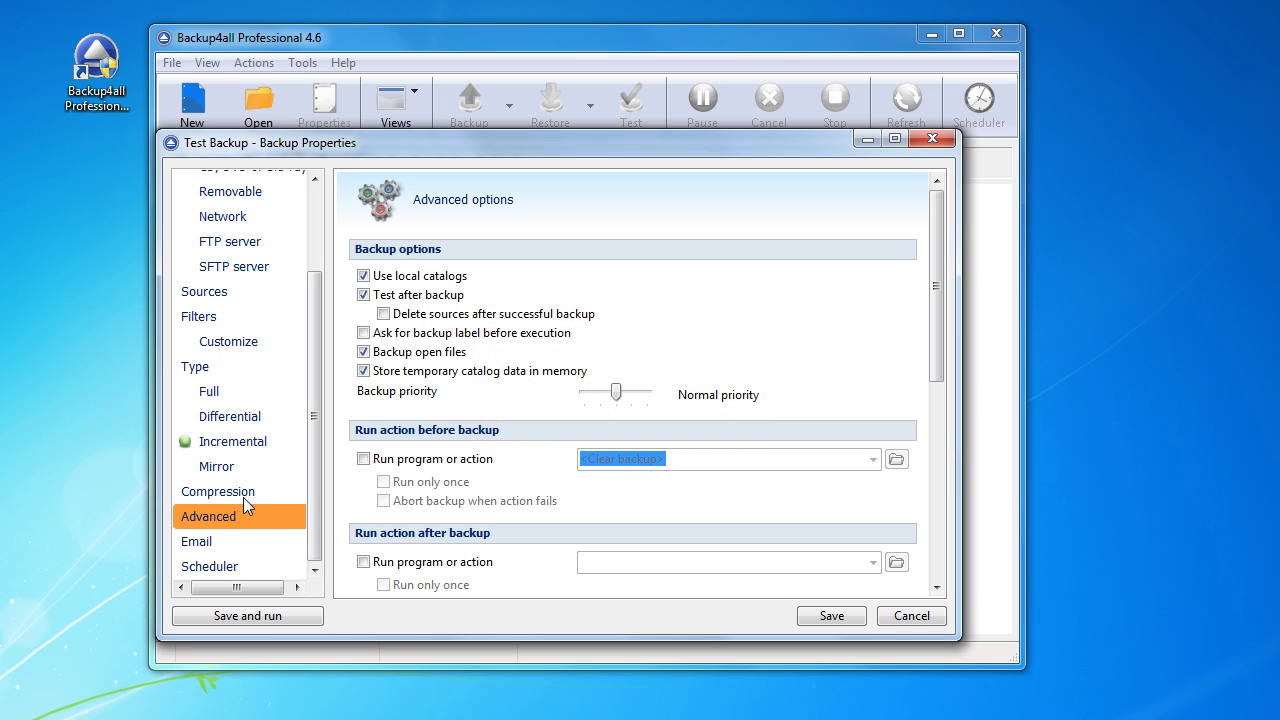
left_click_drag(937, 324, 958, 306)
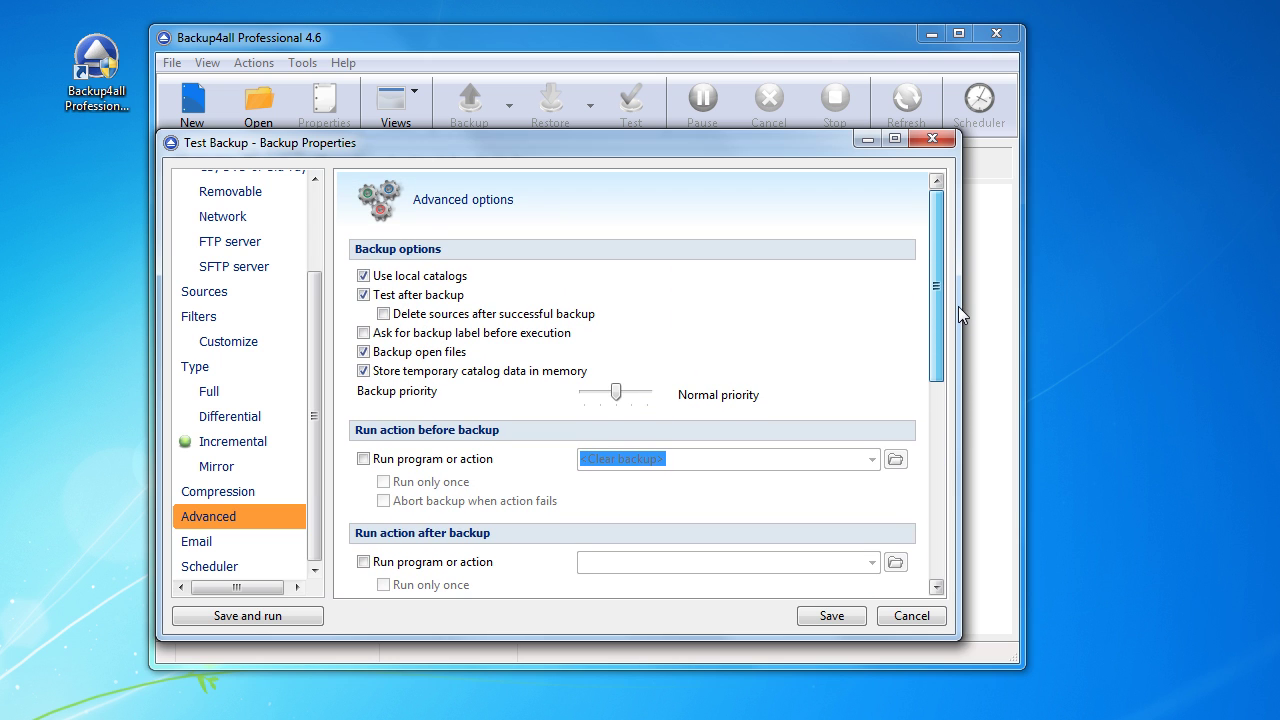
left_click(208, 541)
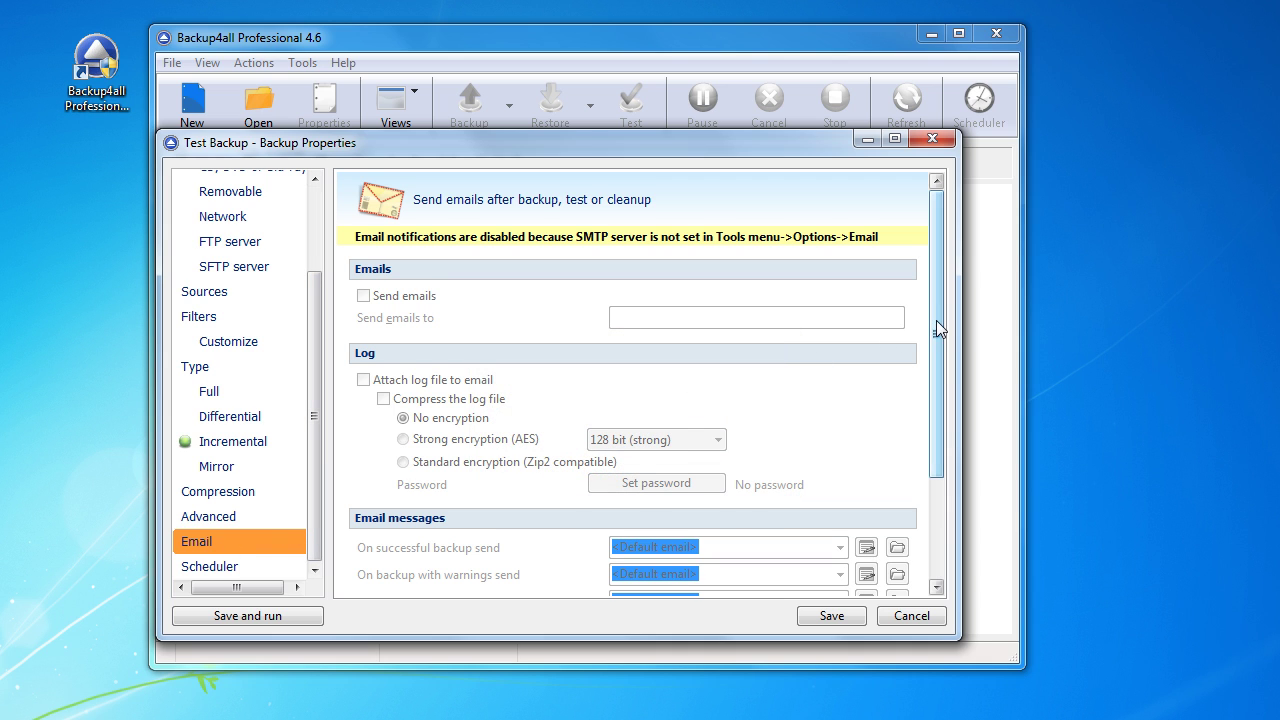
mouse_move(936, 320)
left_mouse_down()
mouse_move(936, 433)
mouse_move(932, 324)
left_mouse_up()
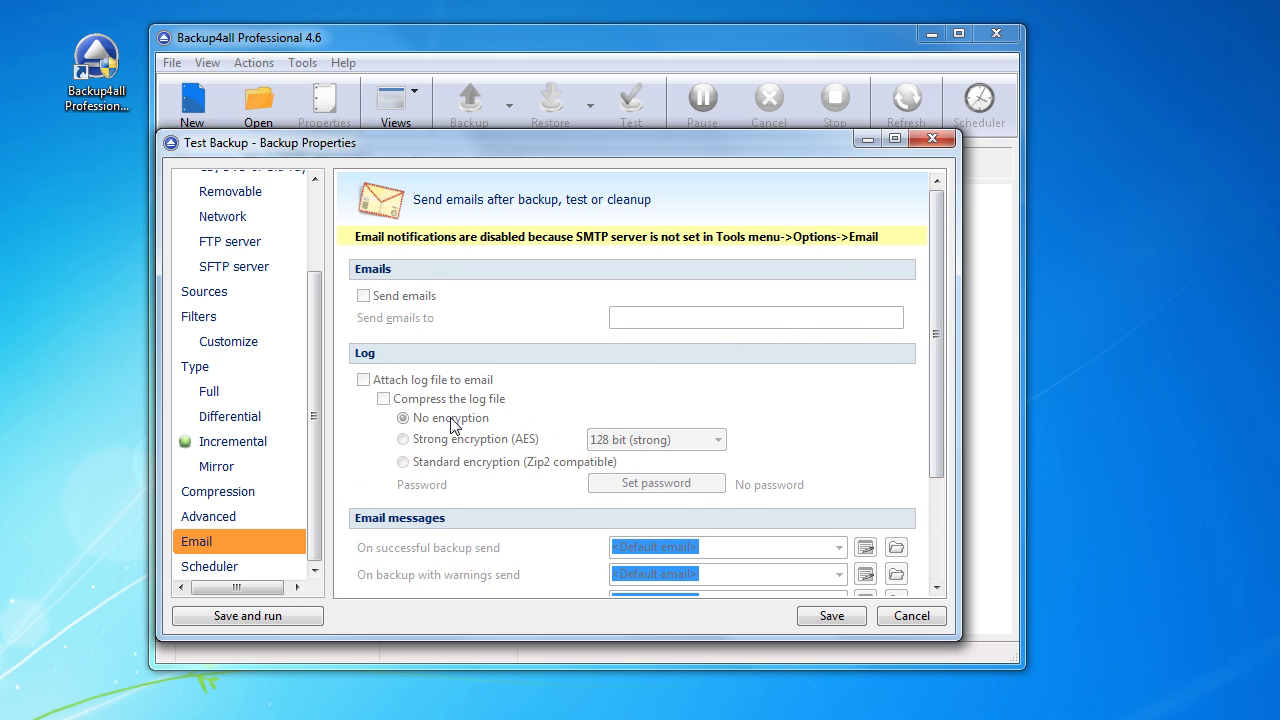
Start a new scheduled task for the backup job using the Windows scheduler and enter and confirm the Windows account password
left_click(212, 566)
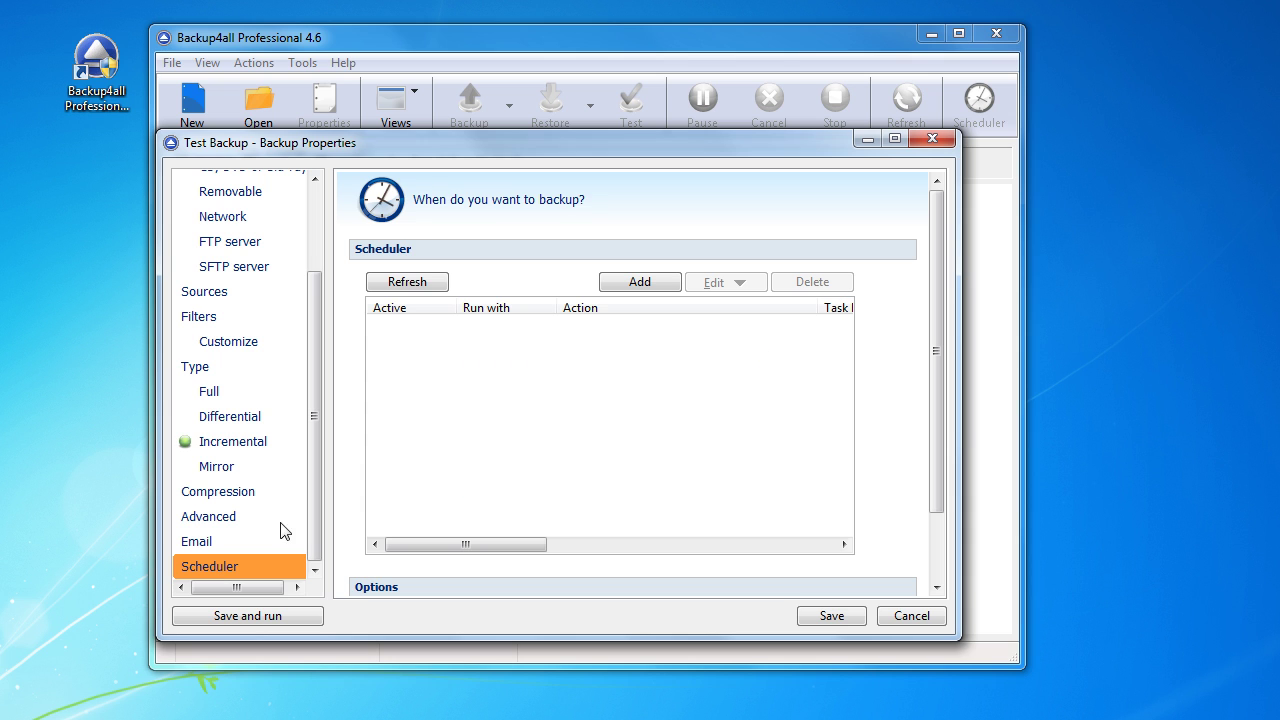
left_click(635, 283)
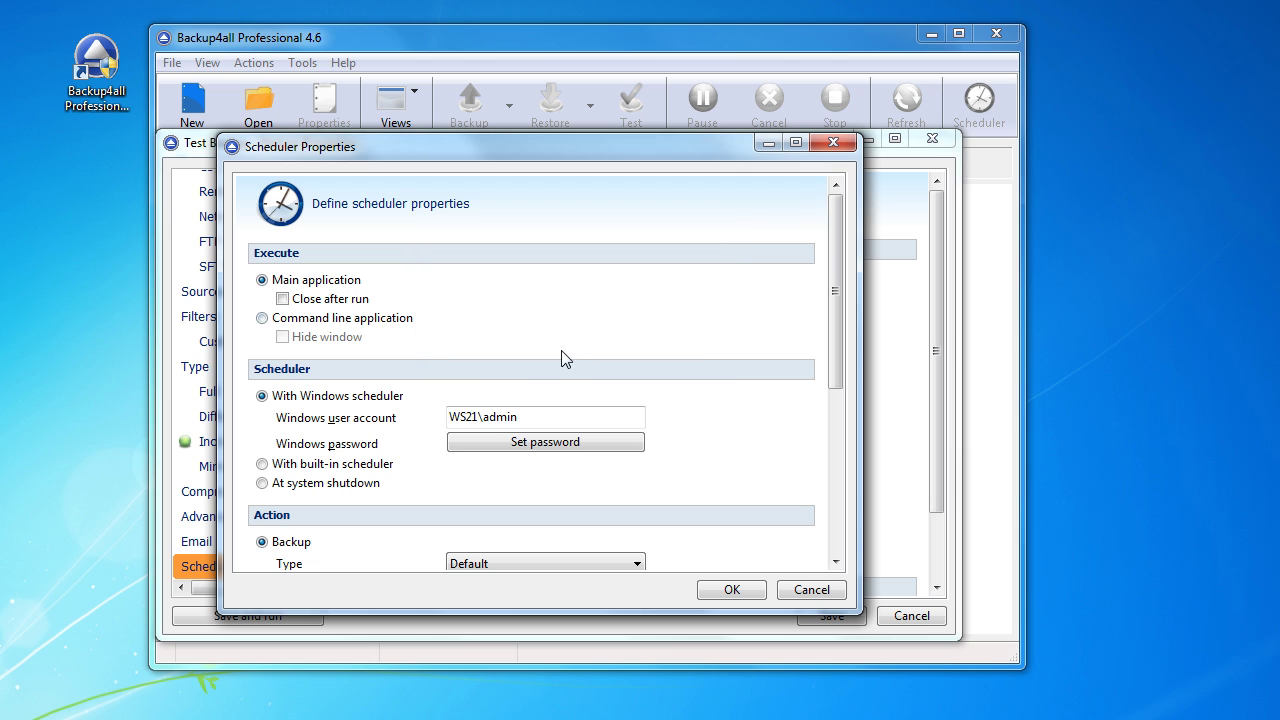
left_click(540, 446)
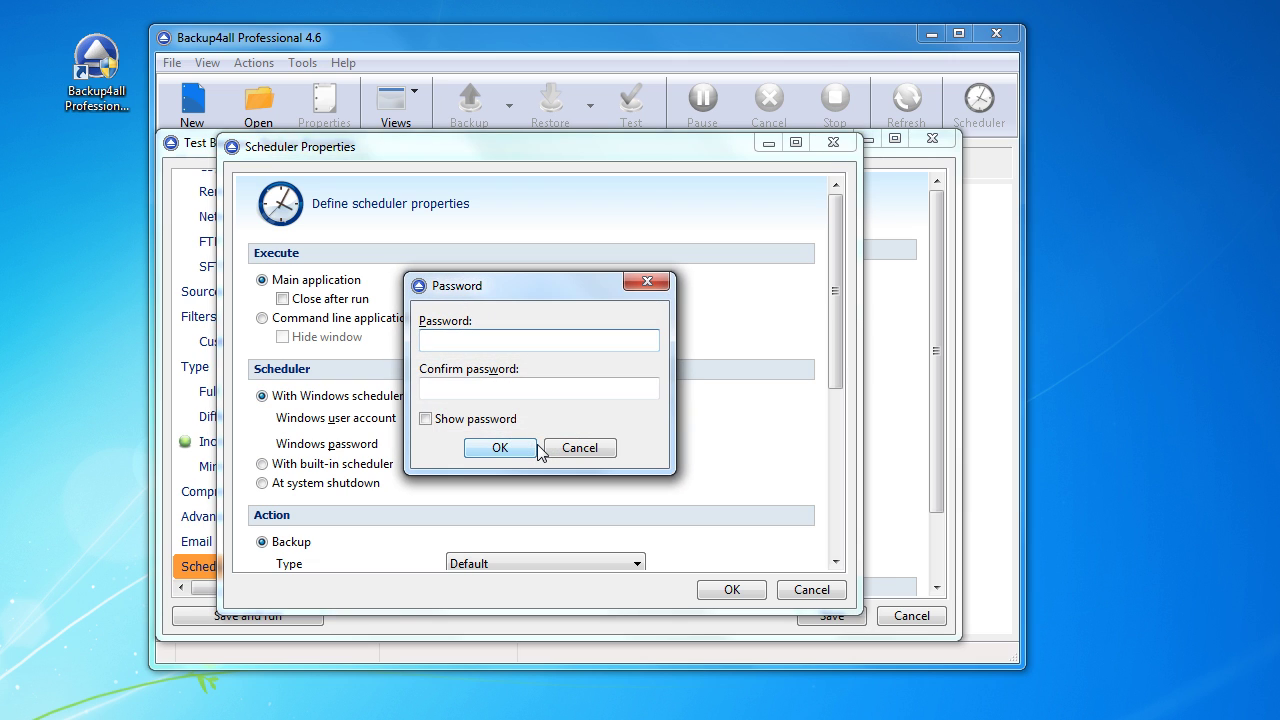
type("1")
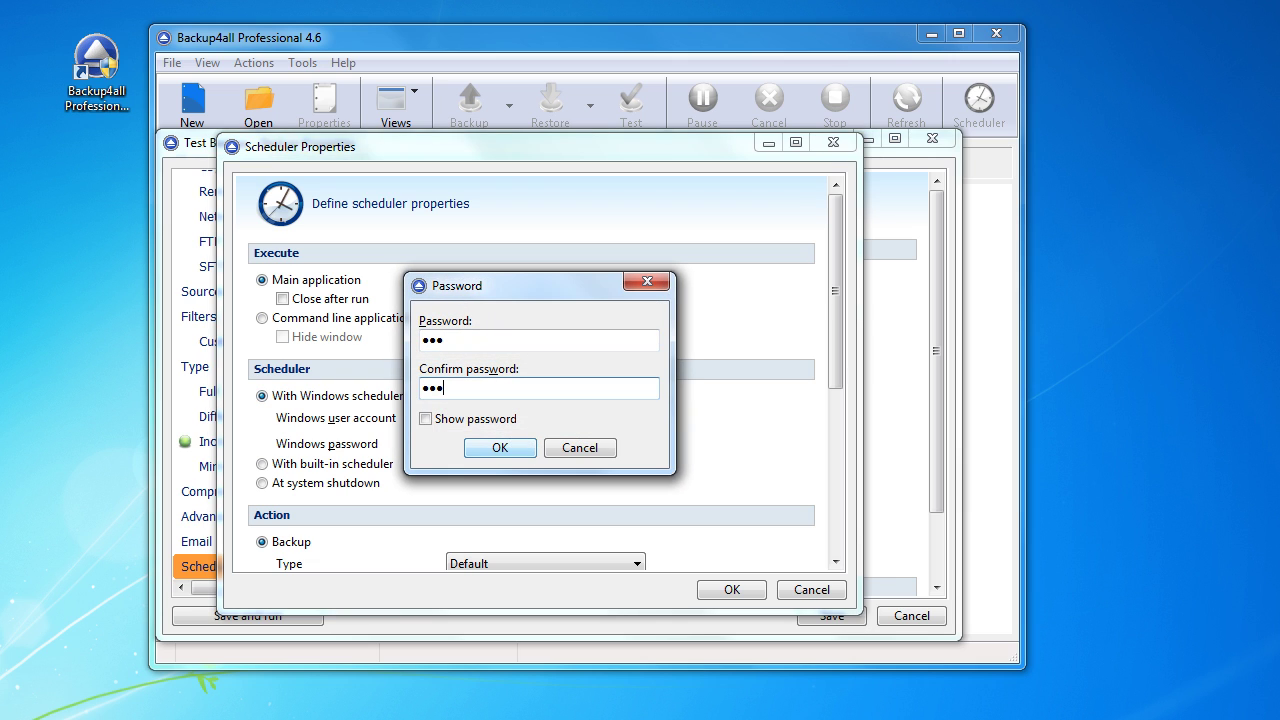
left_click(501, 445)
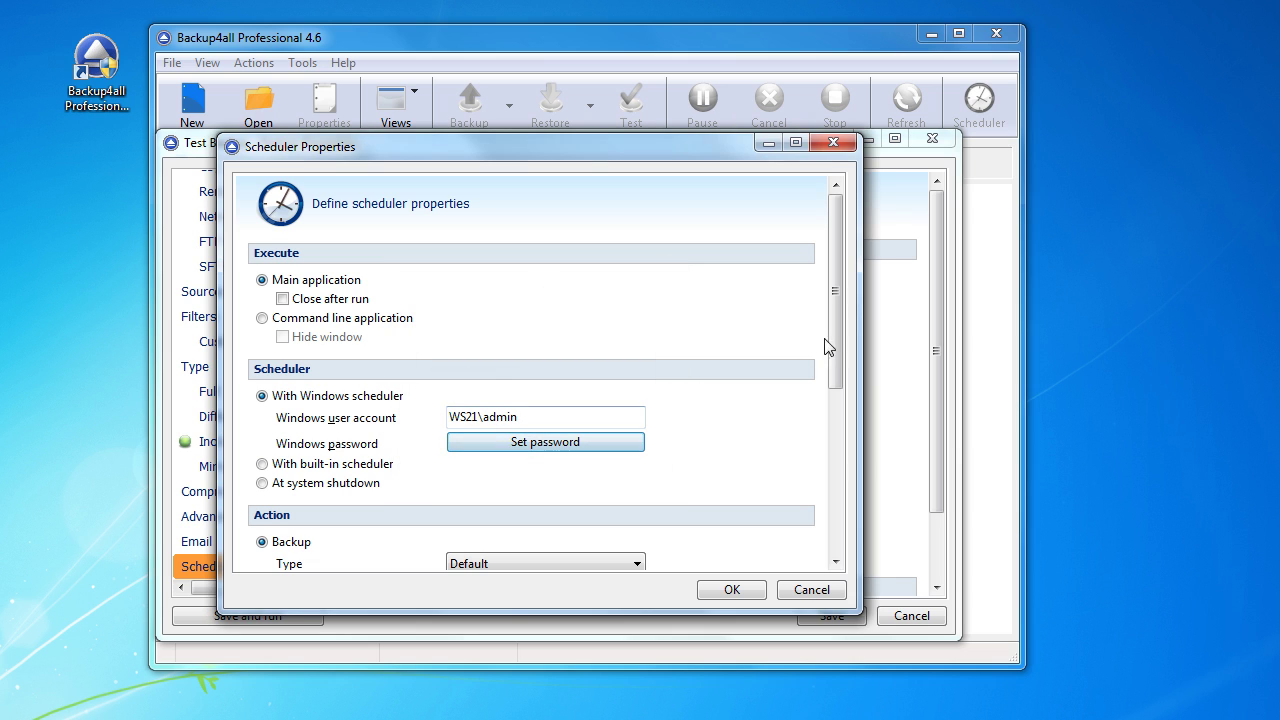
Review the backup types for the scheduled action, keep Default, and accept the scheduler properties
left_click_drag(838, 340, 836, 389)
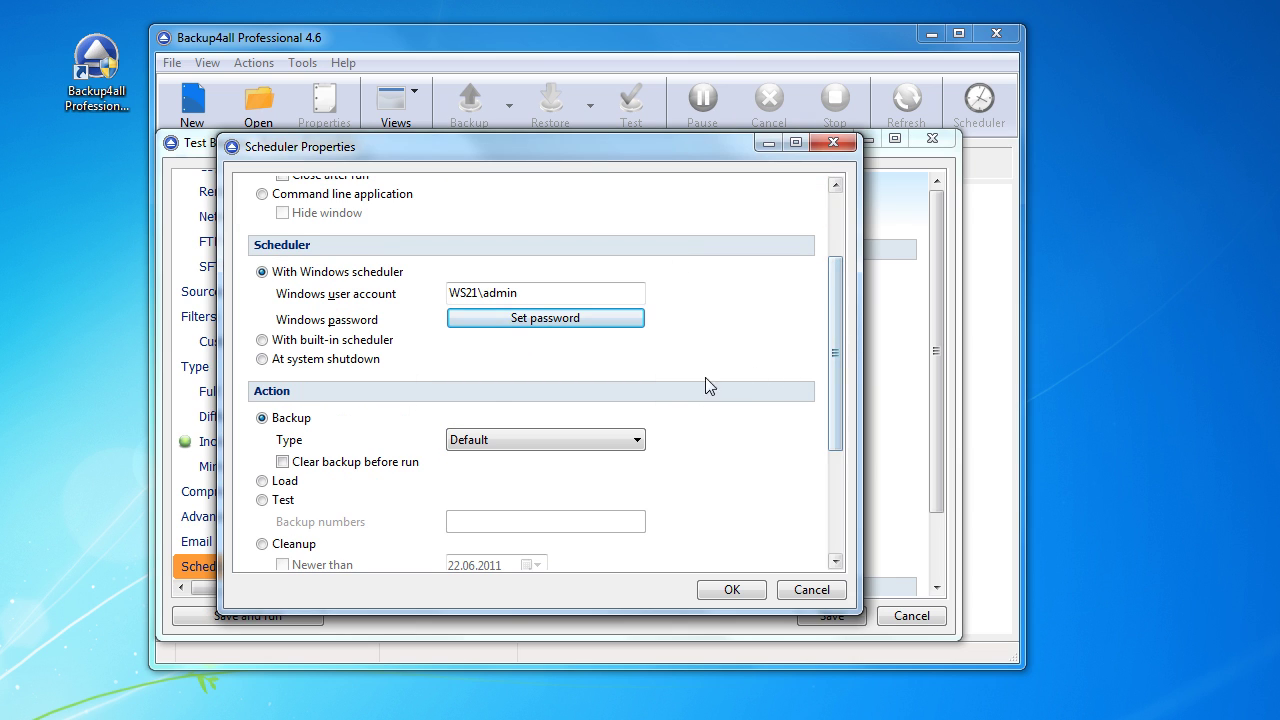
left_click(549, 437)
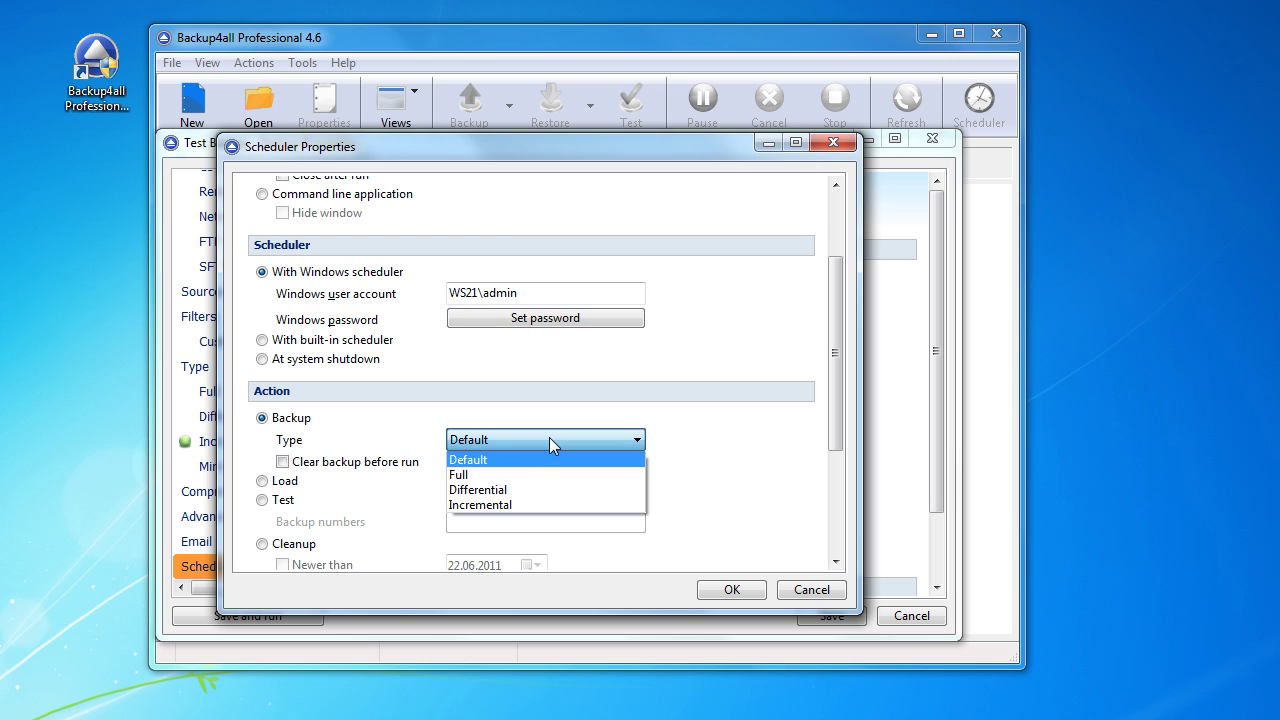
left_click(549, 437)
left_click_drag(834, 421, 828, 479)
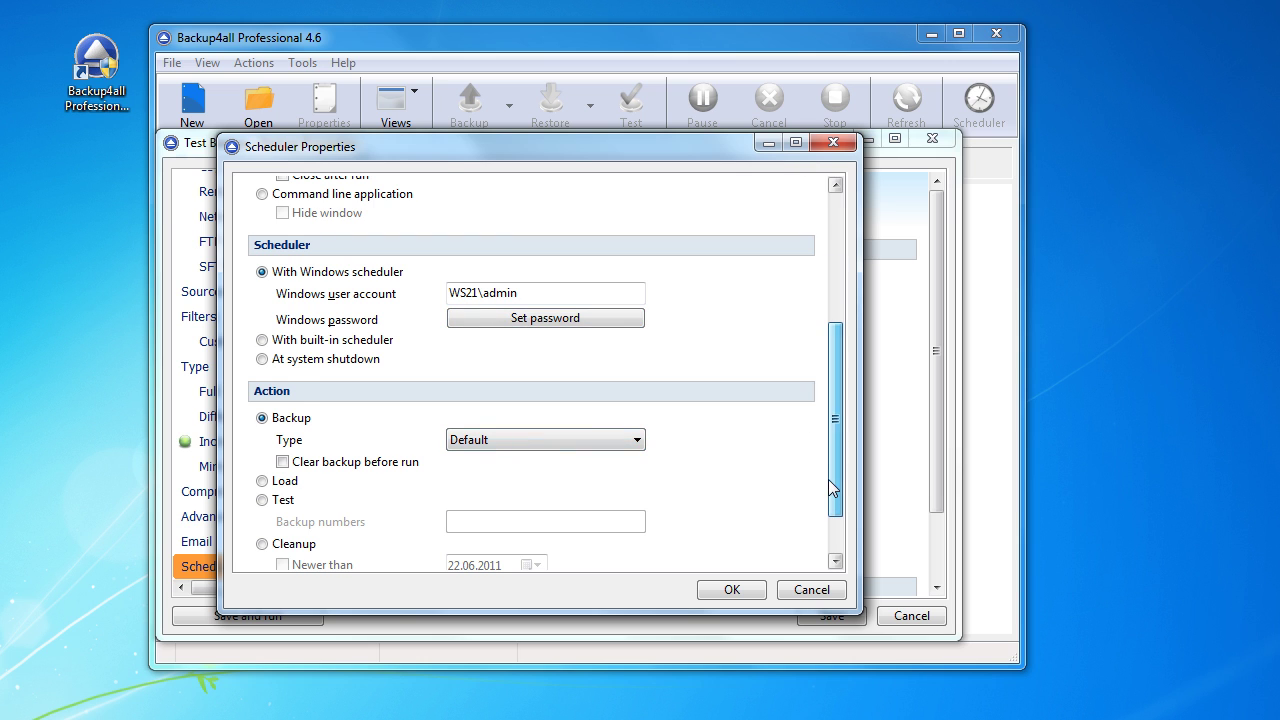
left_click(731, 590)
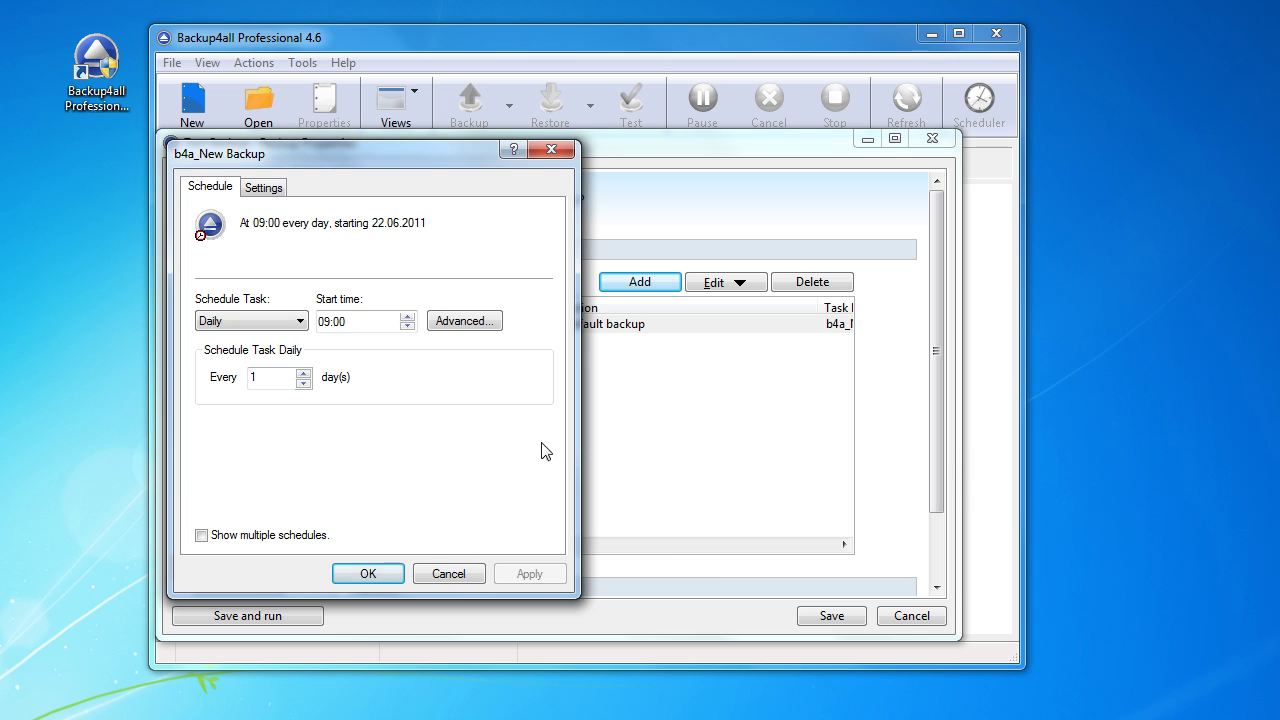
Set the scheduled task to run weekly with a start time of 10:30
left_click(289, 320)
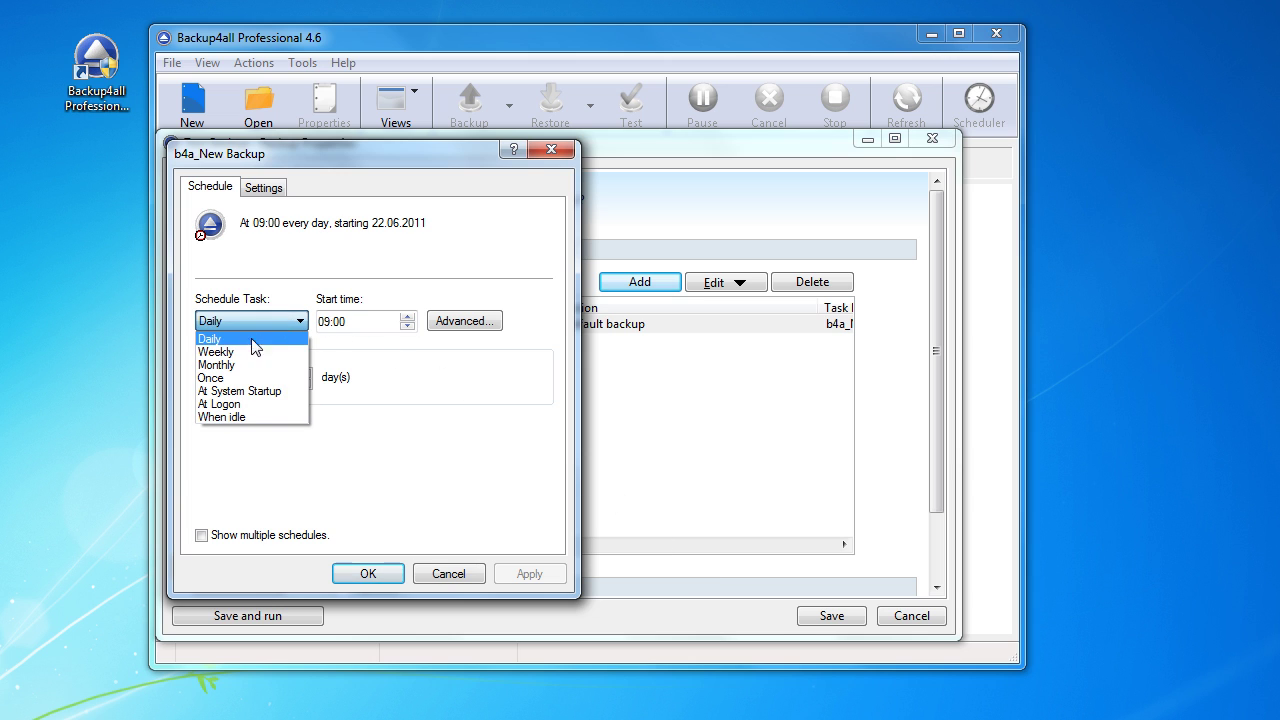
left_click(246, 352)
left_click(328, 322)
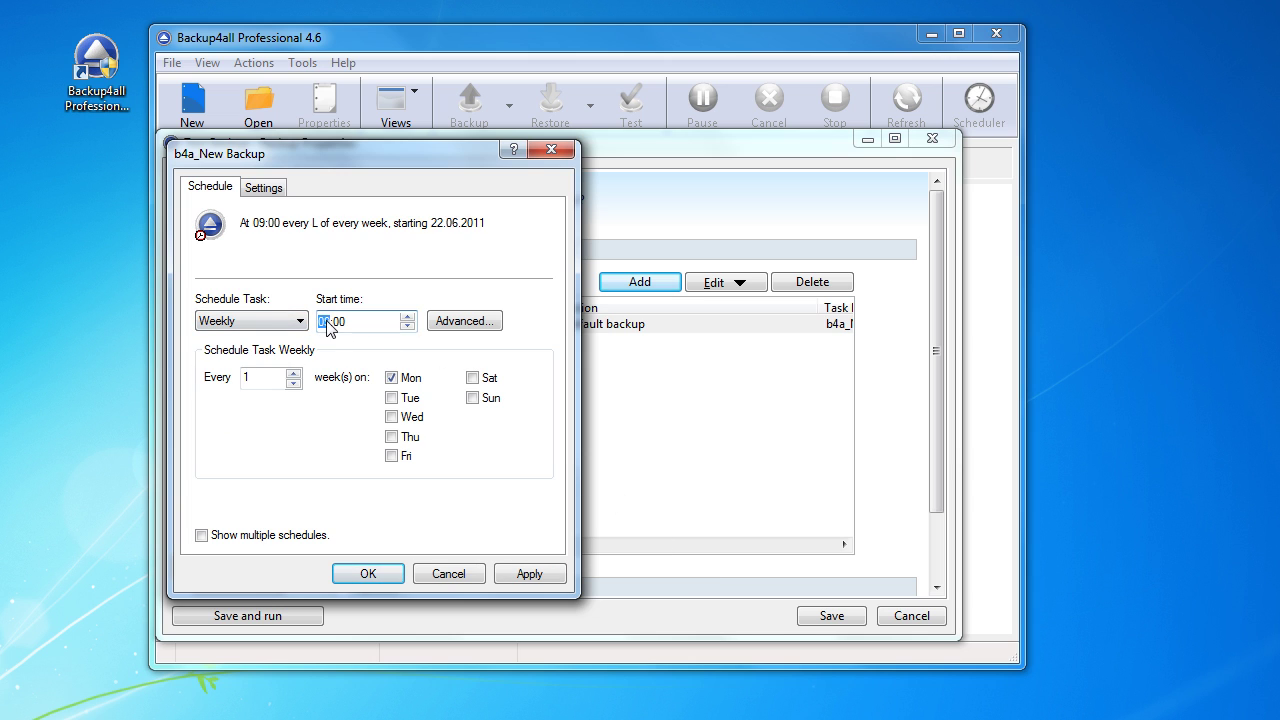
type("10")
left_click(362, 330)
Add Tuesday, Wednesday, Thursday and Friday to the weekly schedule alongside Monday, and save the backup job with it
left_click(391, 398)
left_click(391, 416)
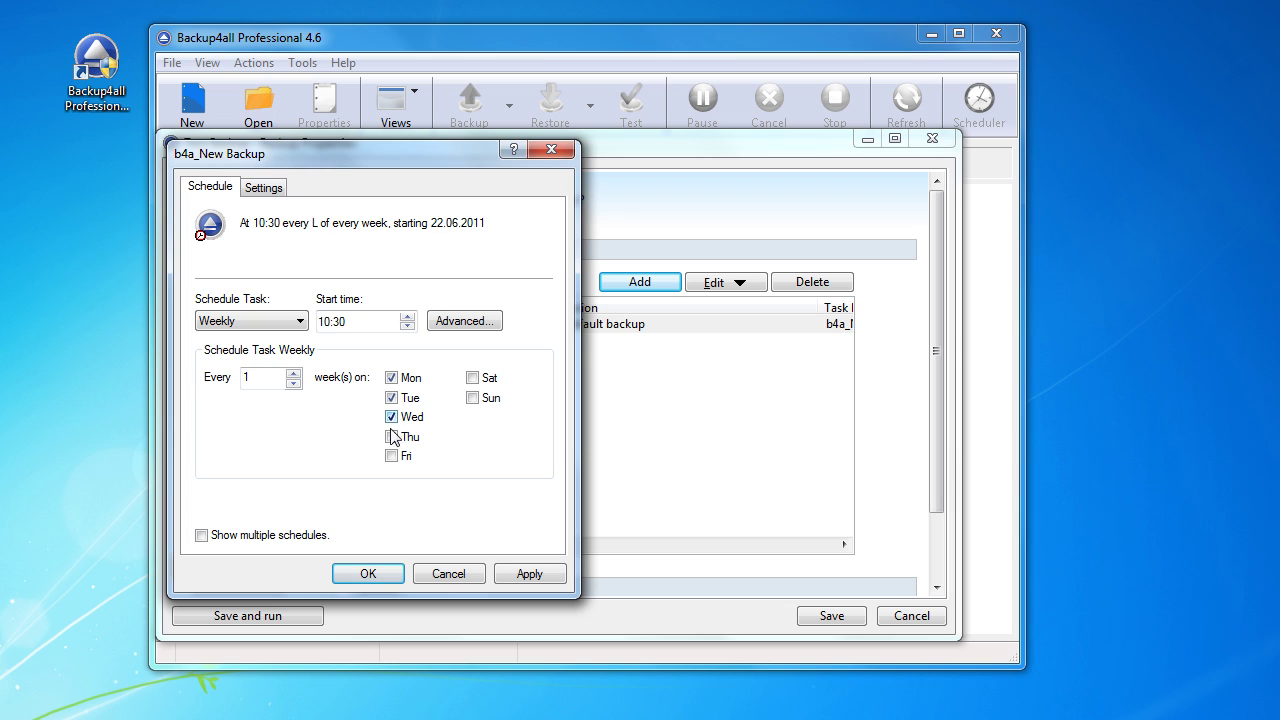
left_click(391, 437)
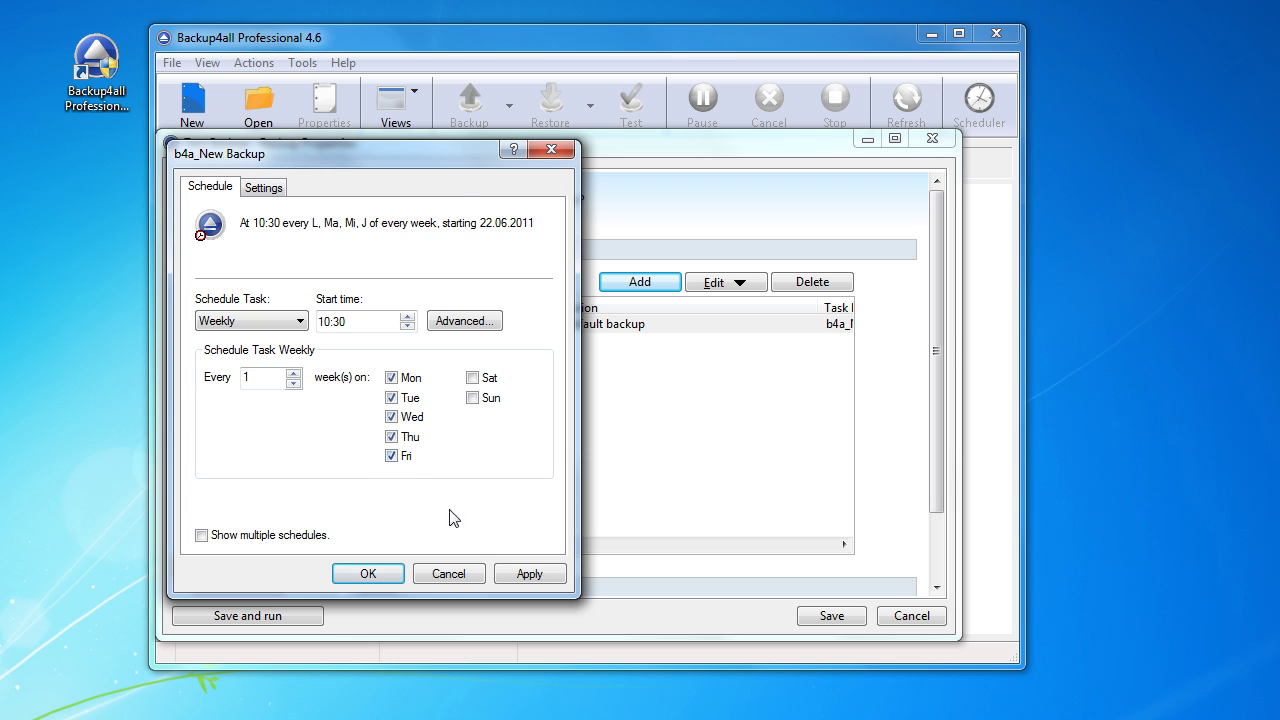
left_click(529, 572)
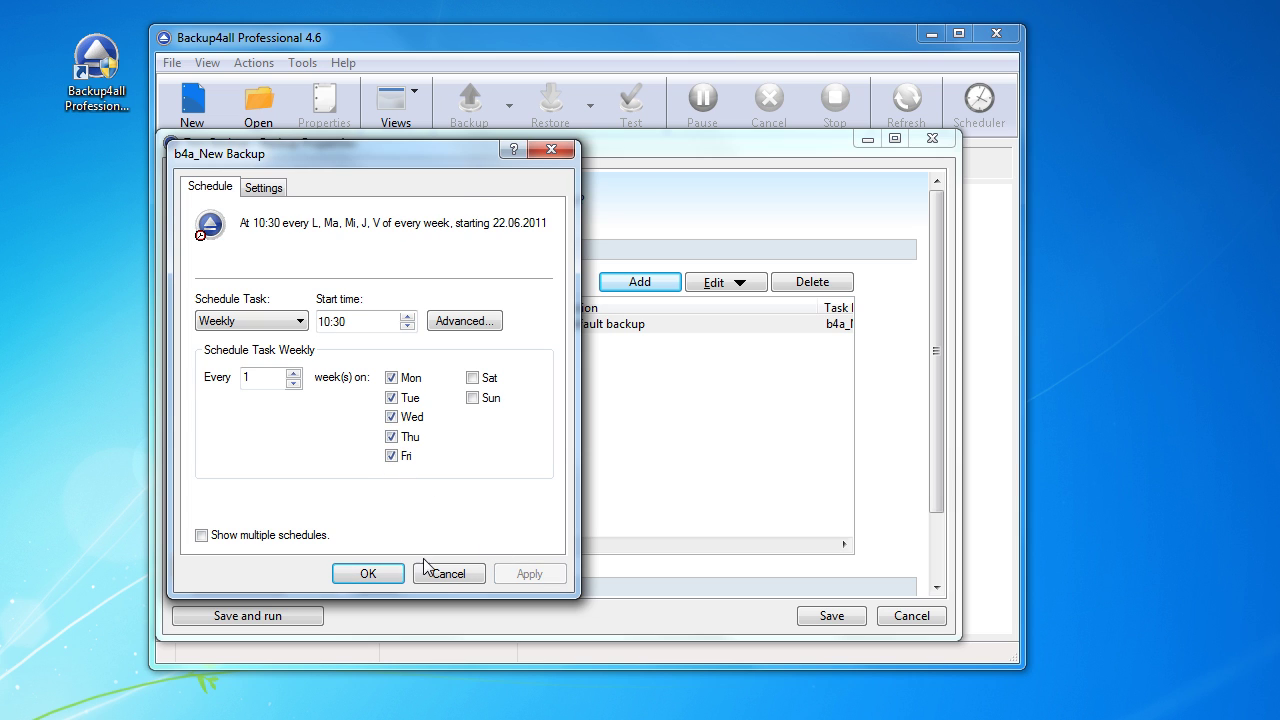
left_click(368, 574)
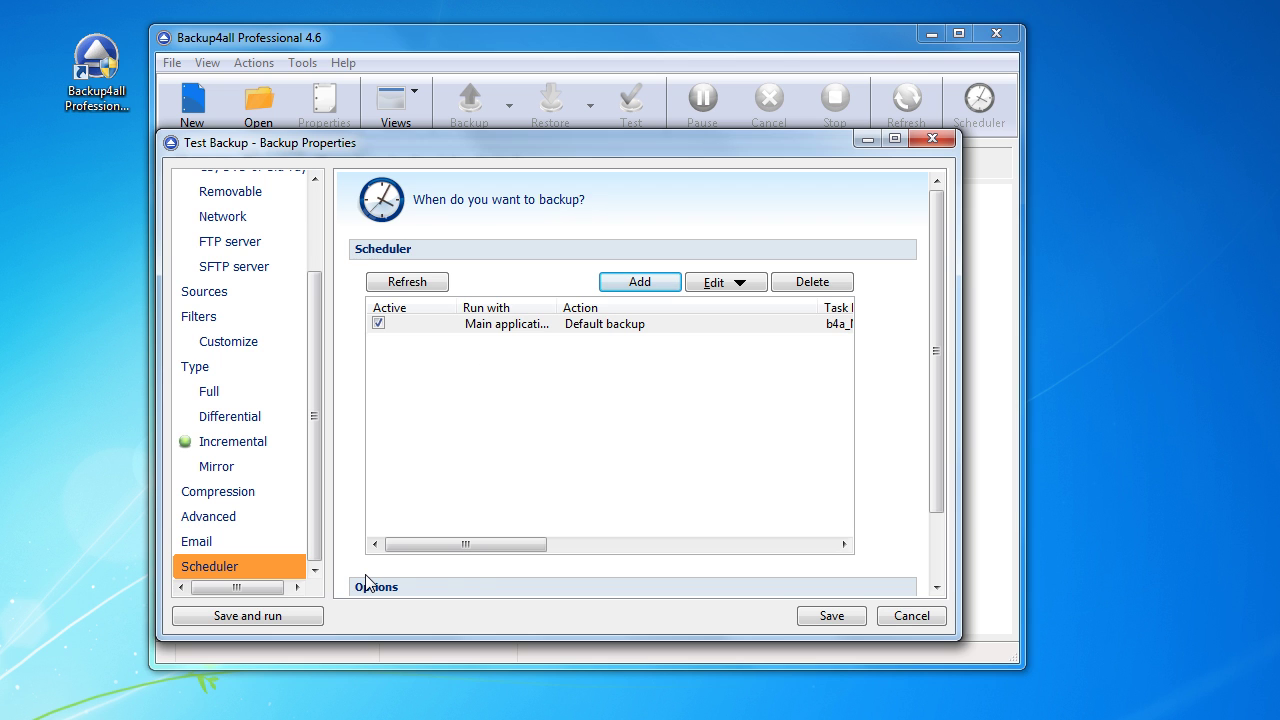
left_click(828, 615)
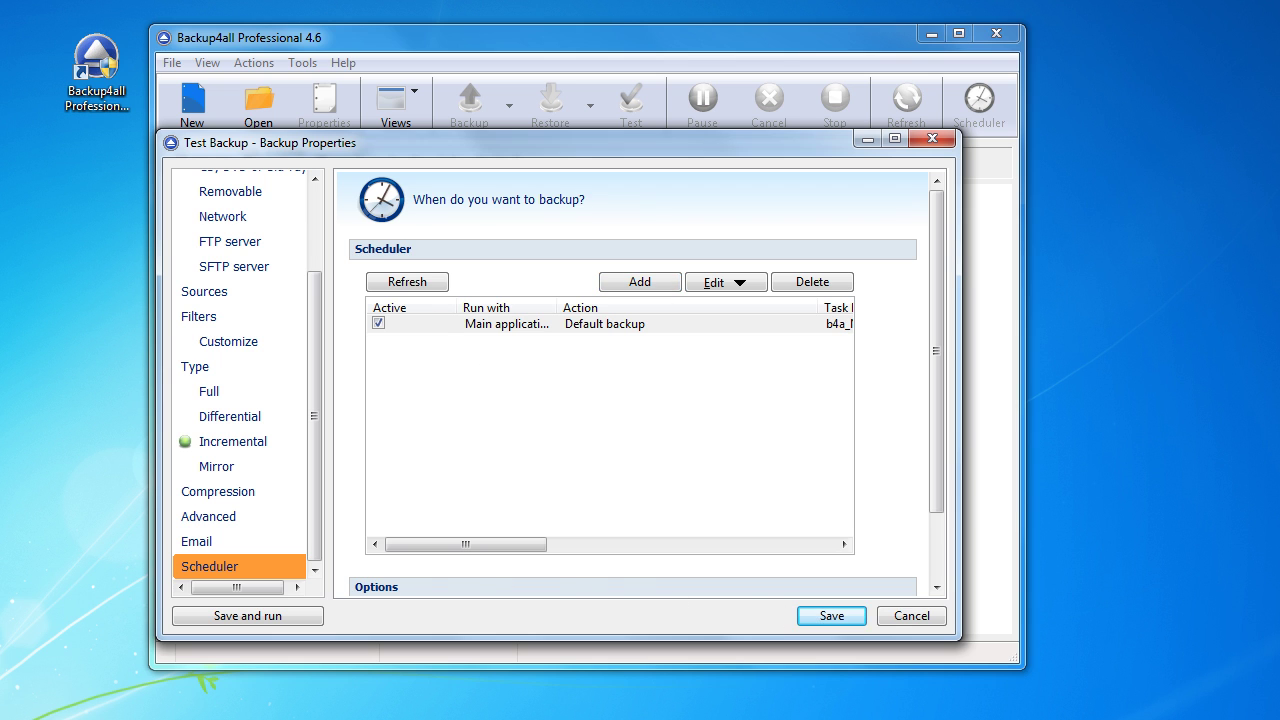